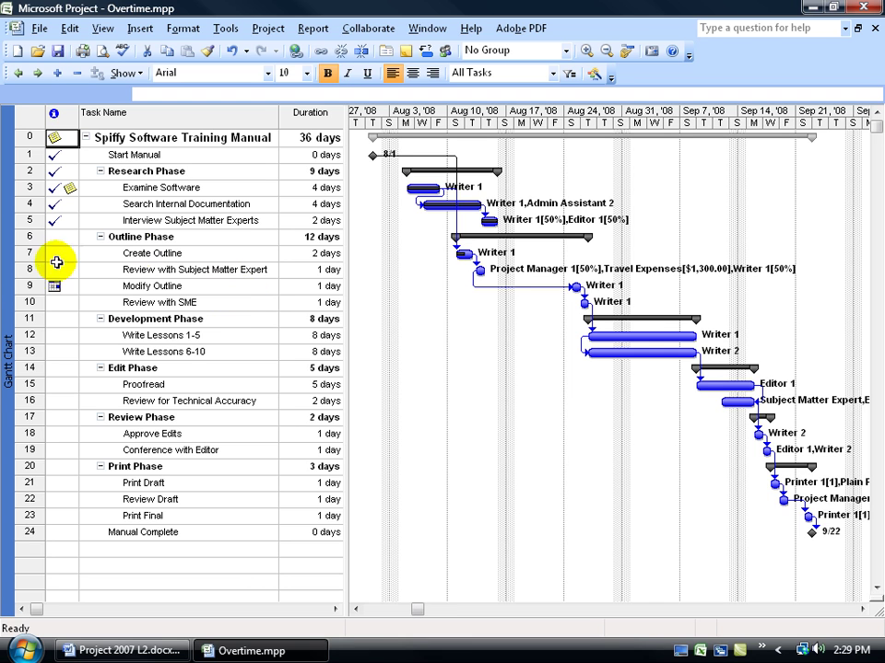
# - Switch to the Resource Sheet view to review the resources' standard and overtime rates
pyautogui.rightClick(9, 290)
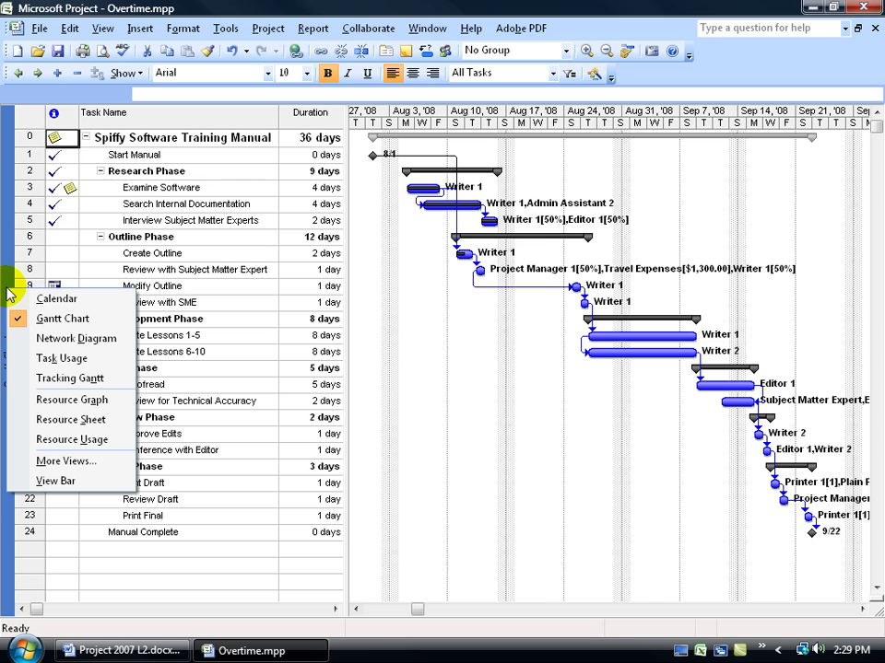
pyautogui.click(43, 420)
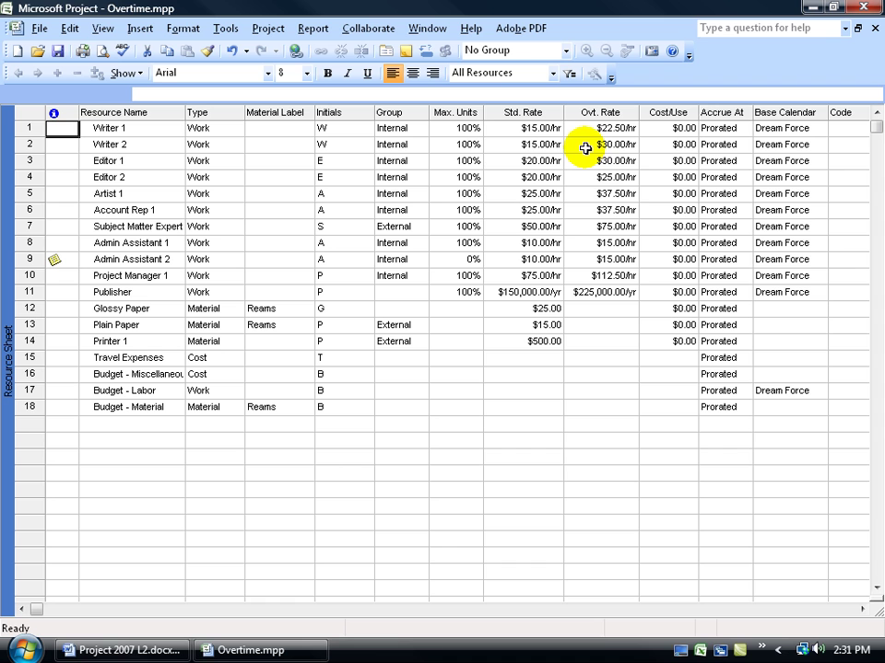
# - Switch to the Task Usage view and widen its table to show the Duration, Start and Finish columns
pyautogui.rightClick(9, 259)
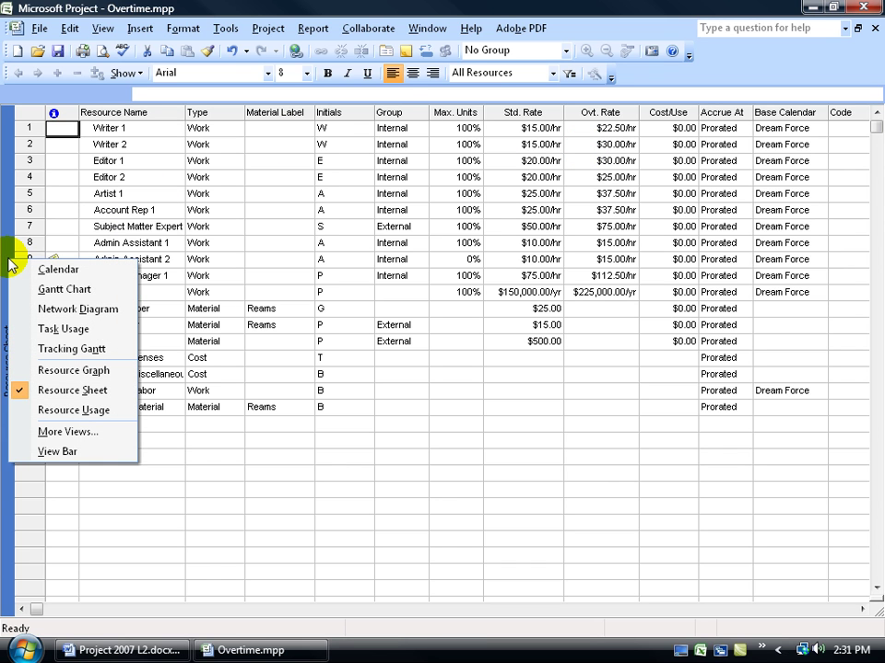
pyautogui.click(59, 329)
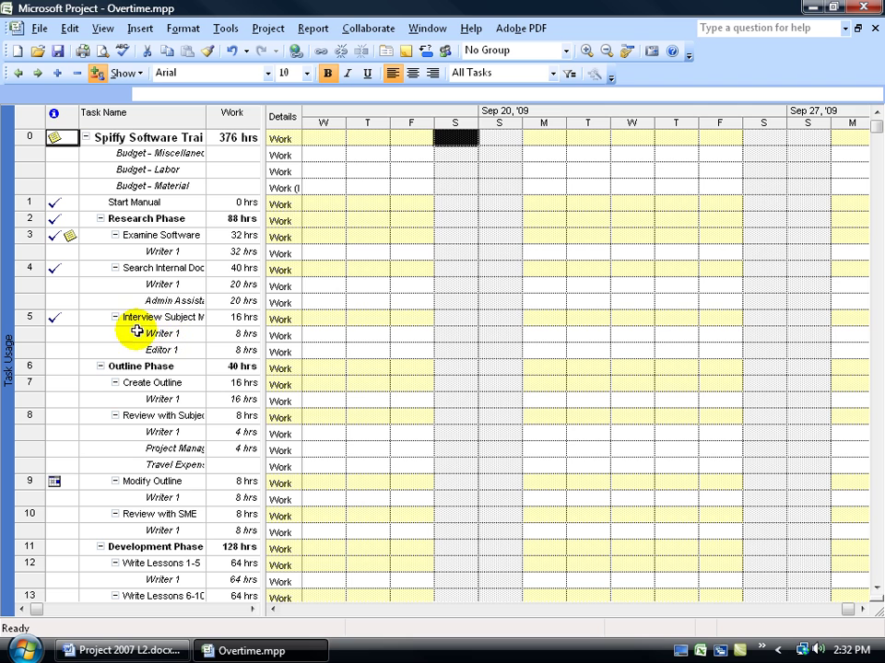
pyautogui.click(157, 398)
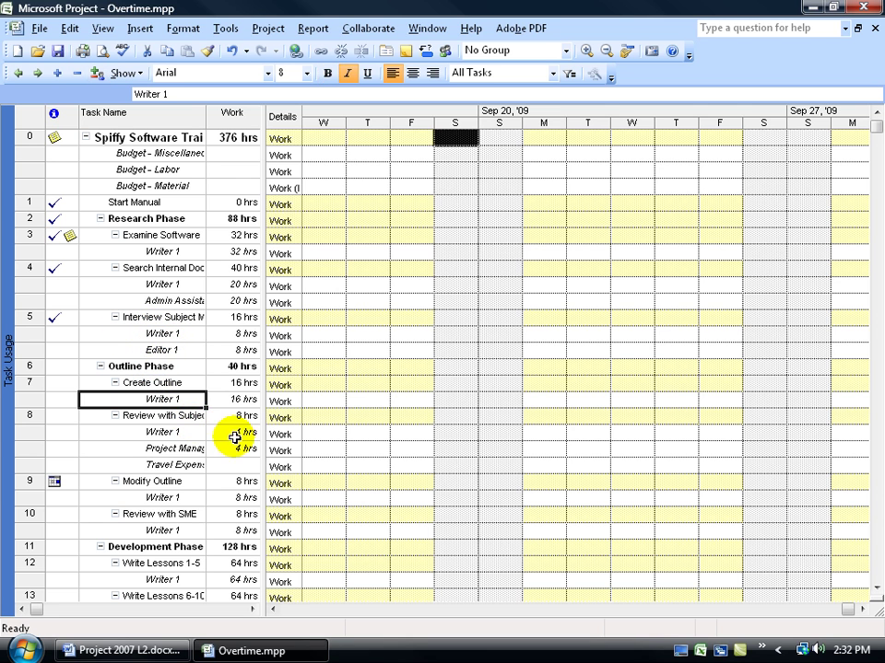
pyautogui.scroll(-4, 276, 441)
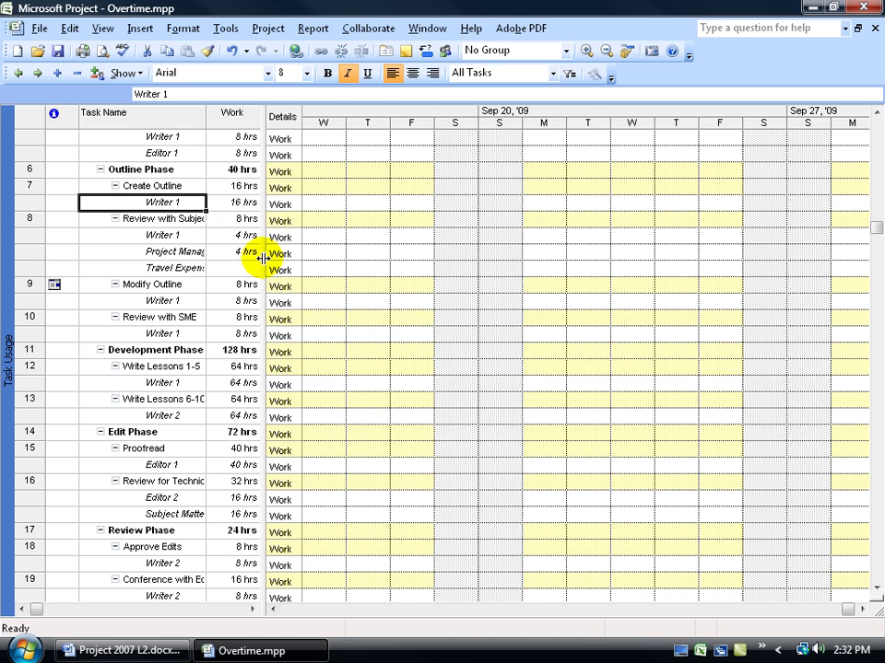
pyautogui.moveTo(262, 259); pyautogui.dragTo(520, 259)
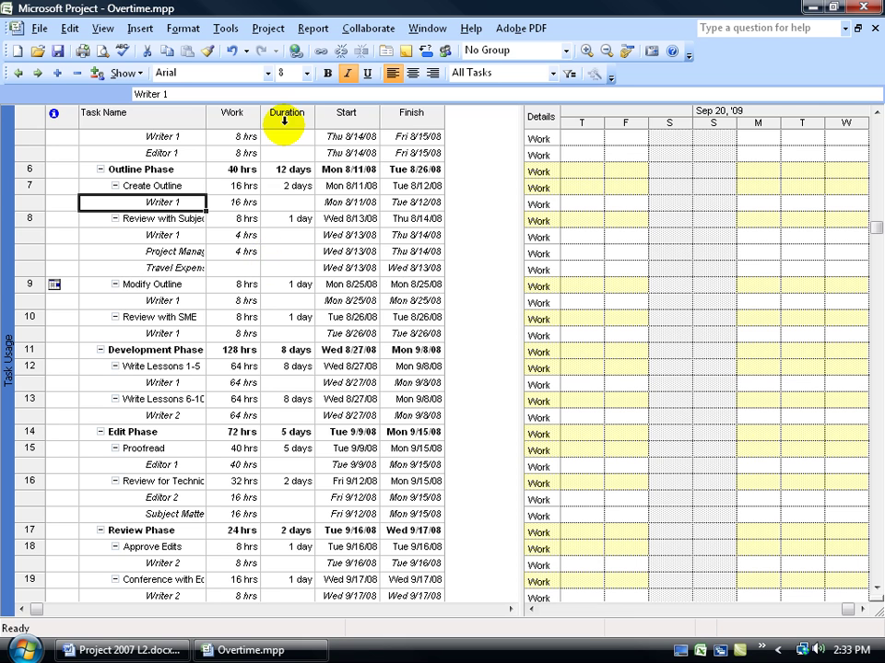
# - Insert an Overtime Work column before the Duration column in the Task Usage table
pyautogui.rightClick(284, 115)
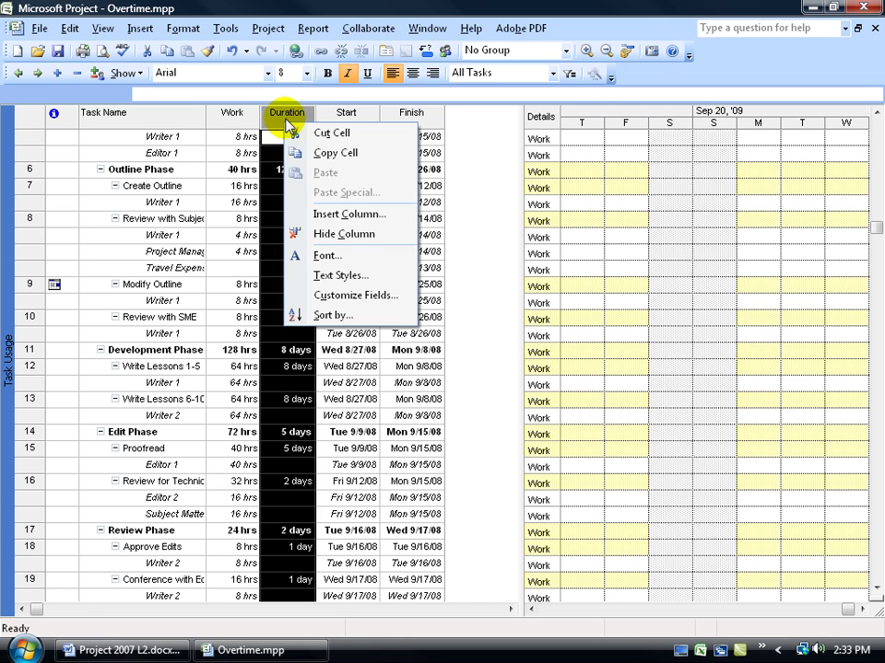
pyautogui.click(329, 215)
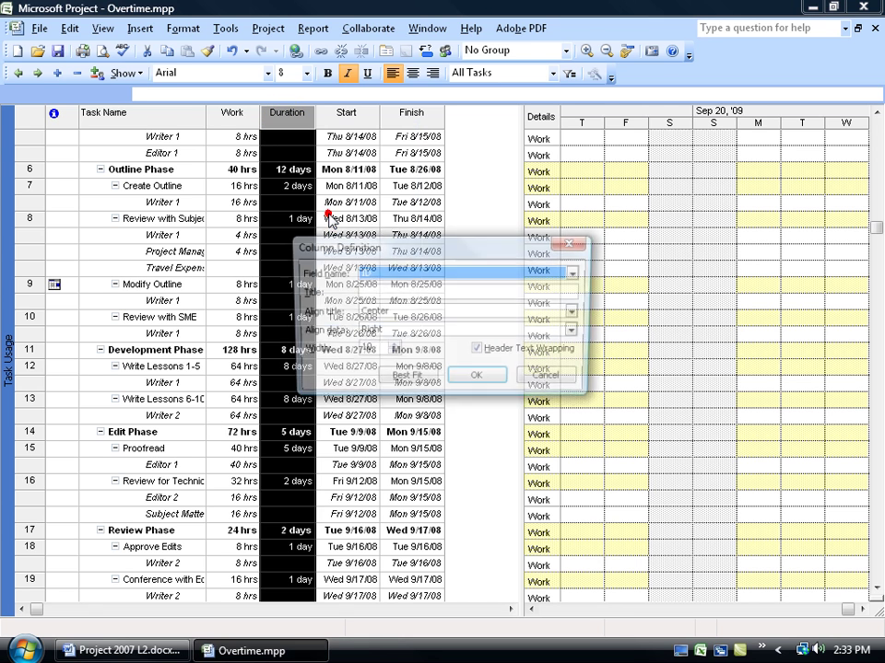
pyautogui.write('o')
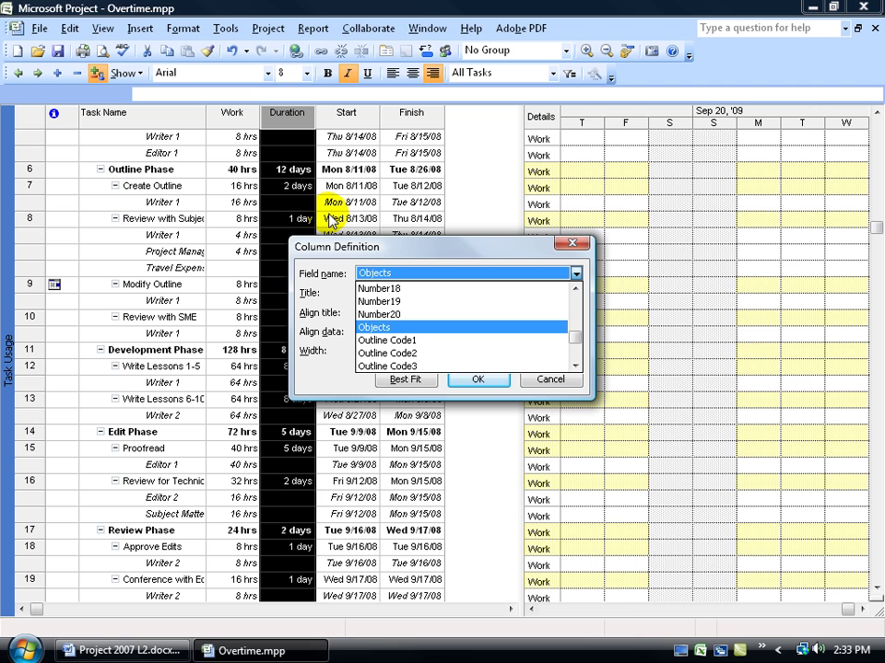
pyautogui.moveTo(575, 366); pyautogui.dragTo(575, 368)
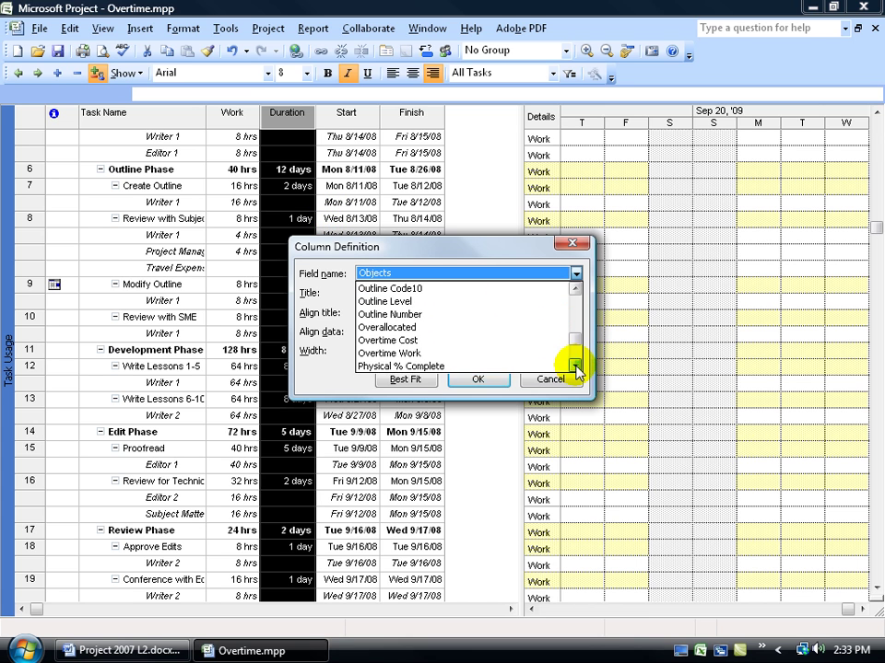
pyautogui.click(448, 354)
pyautogui.click(479, 377)
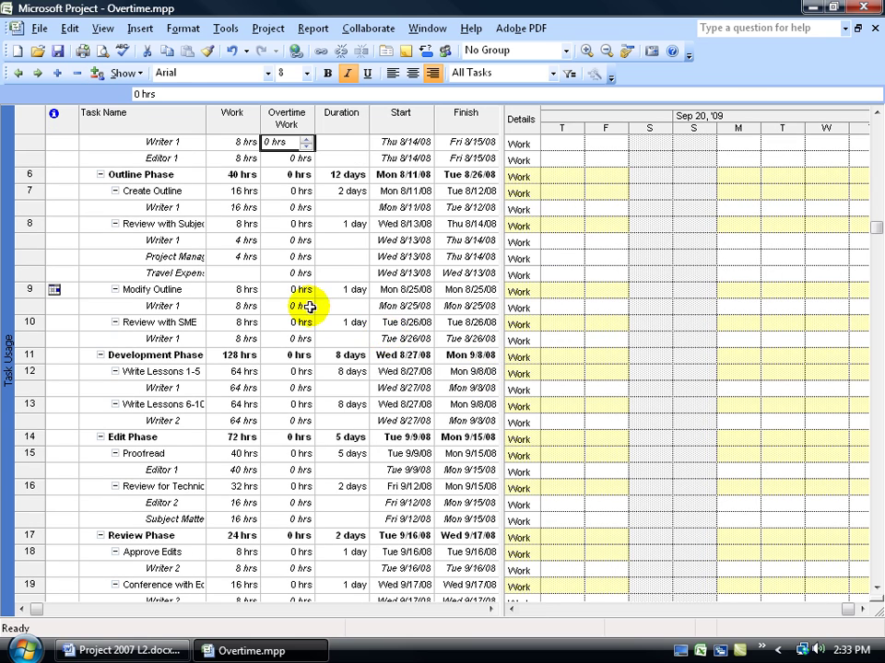
# - Bring Writer 1's Create Outline assignment into the timesheet and set its work to 18 hrs
pyautogui.scroll(2, 292, 295)
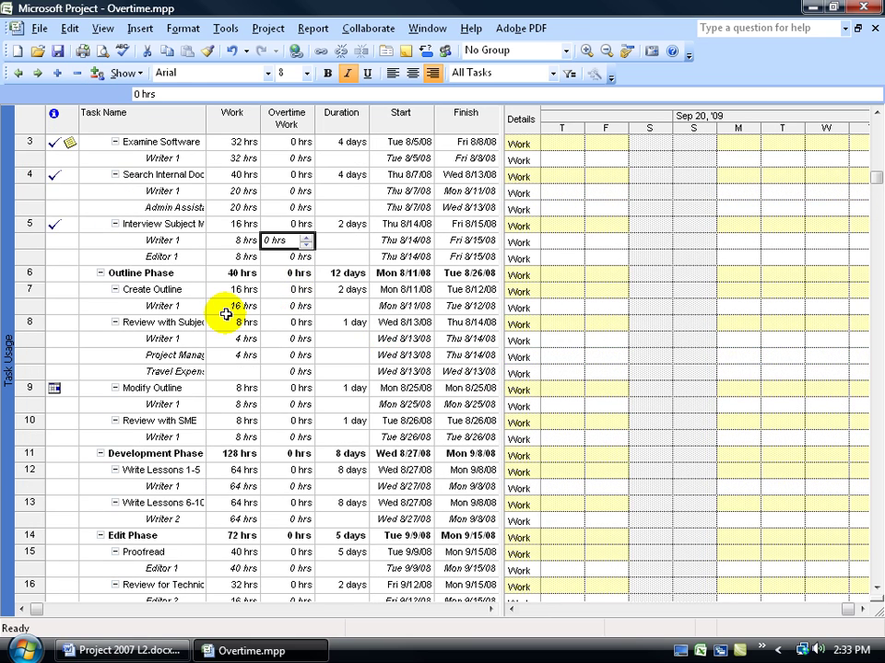
pyautogui.click(178, 306)
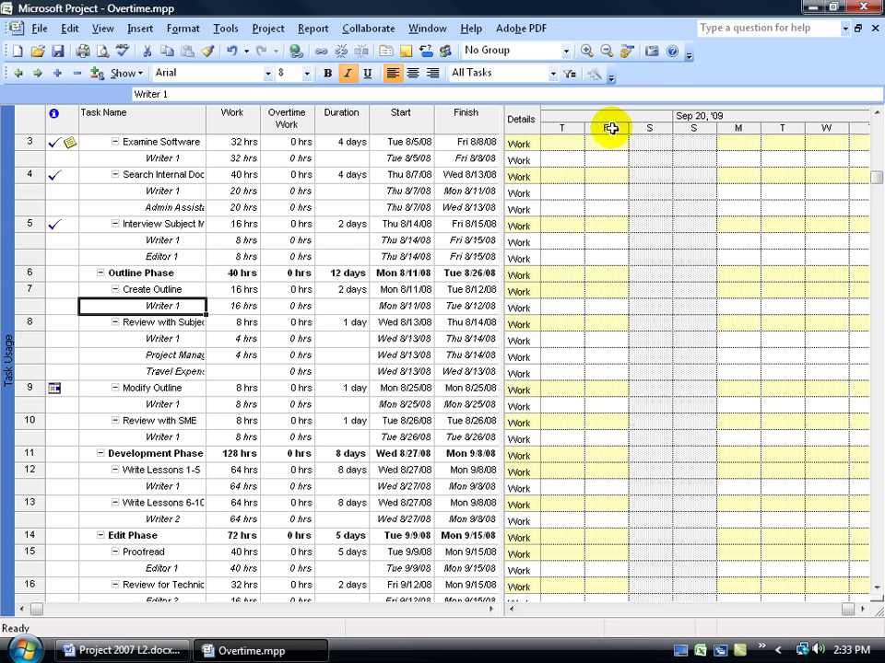
pyautogui.click(632, 52)
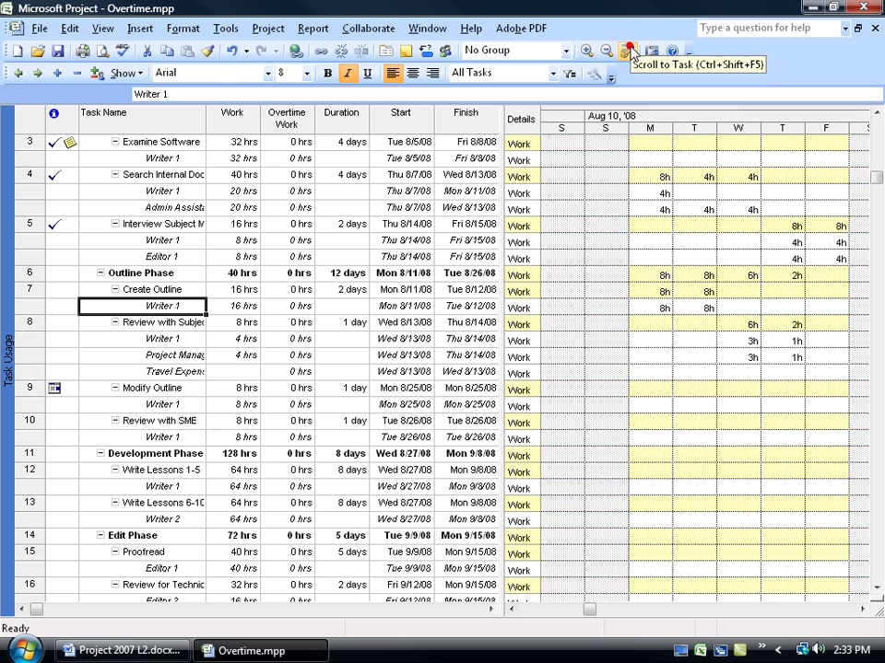
pyautogui.click(247, 307)
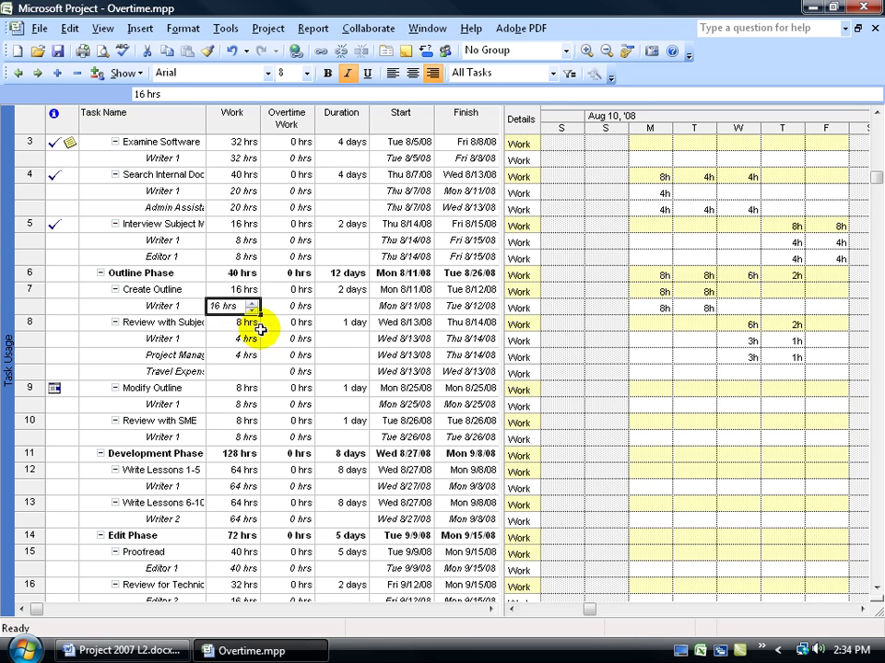
pyautogui.click(252, 303)
pyautogui.click(251, 303)
pyautogui.press('Return')
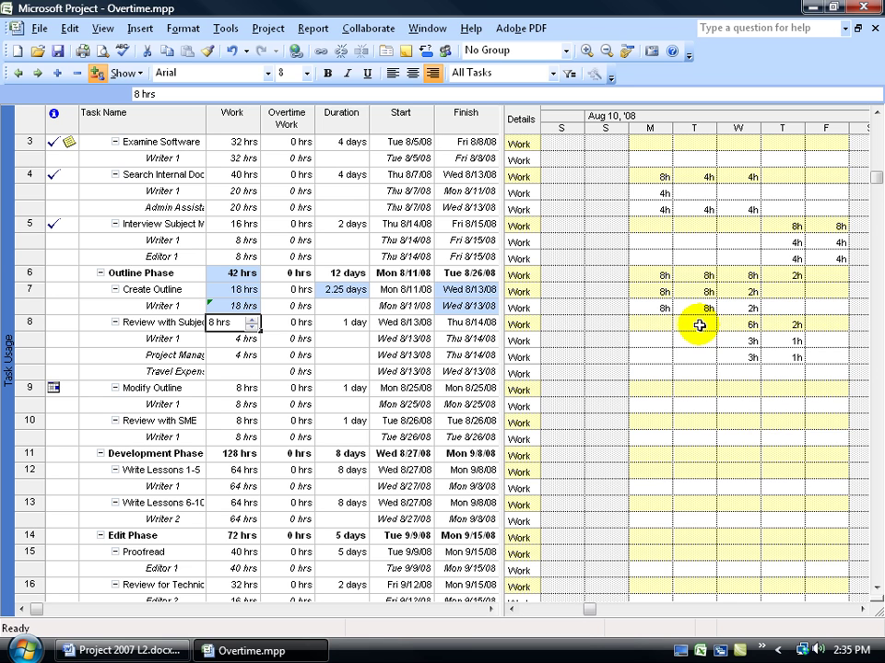
# - Set the overtime work of Writer 1's Create Outline assignment to 2 hrs
pyautogui.click(295, 309)
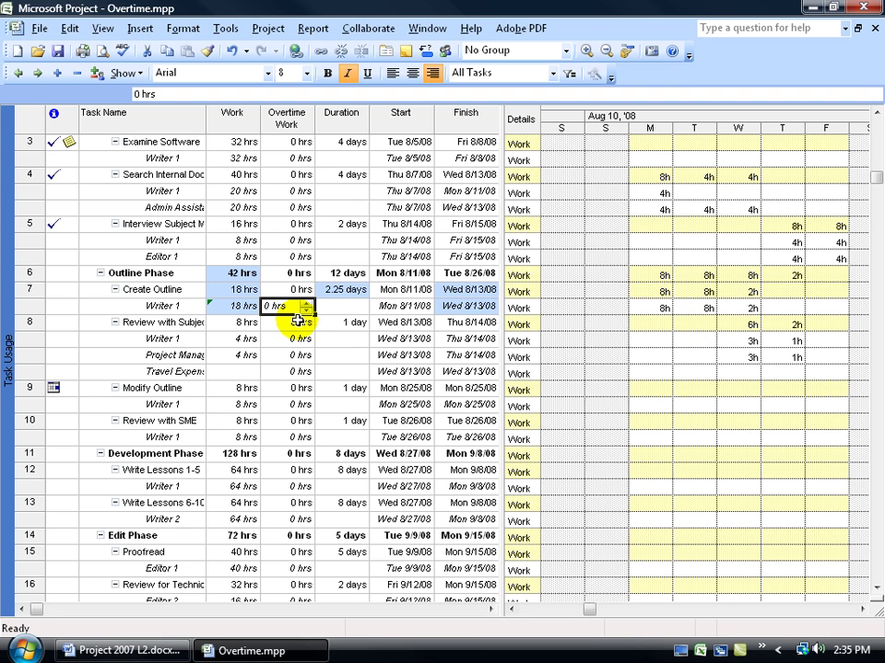
pyautogui.click(305, 302)
pyautogui.click(306, 302)
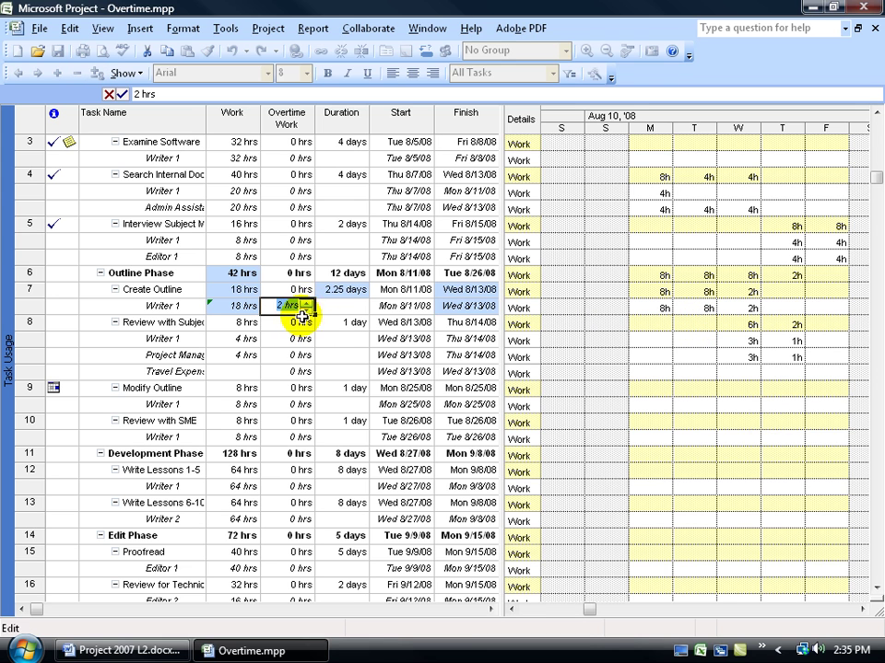
pyautogui.click(296, 321)
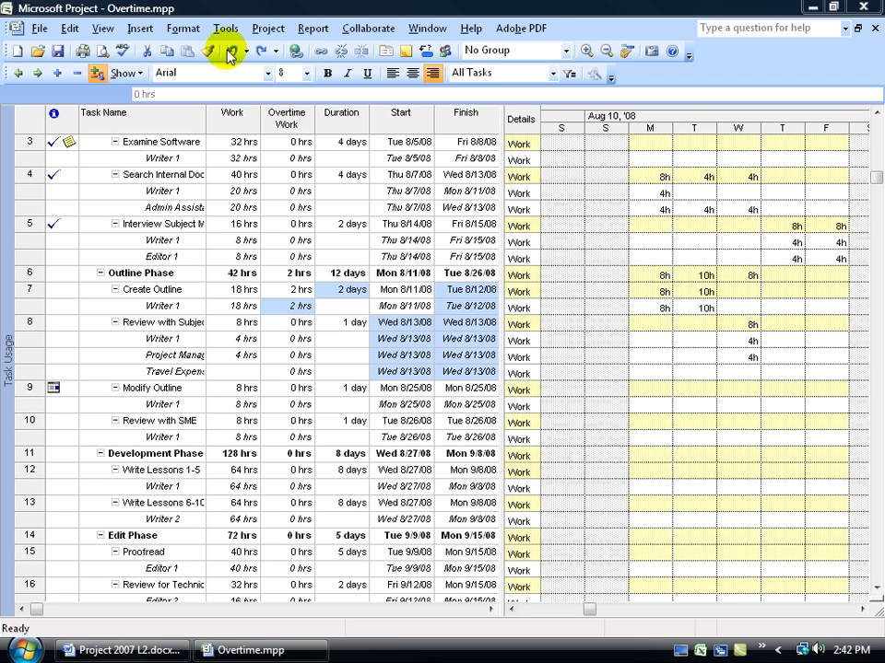
# - Undo the overtime and work changes on Writer 1's Create Outline assignment
pyautogui.click(229, 53)
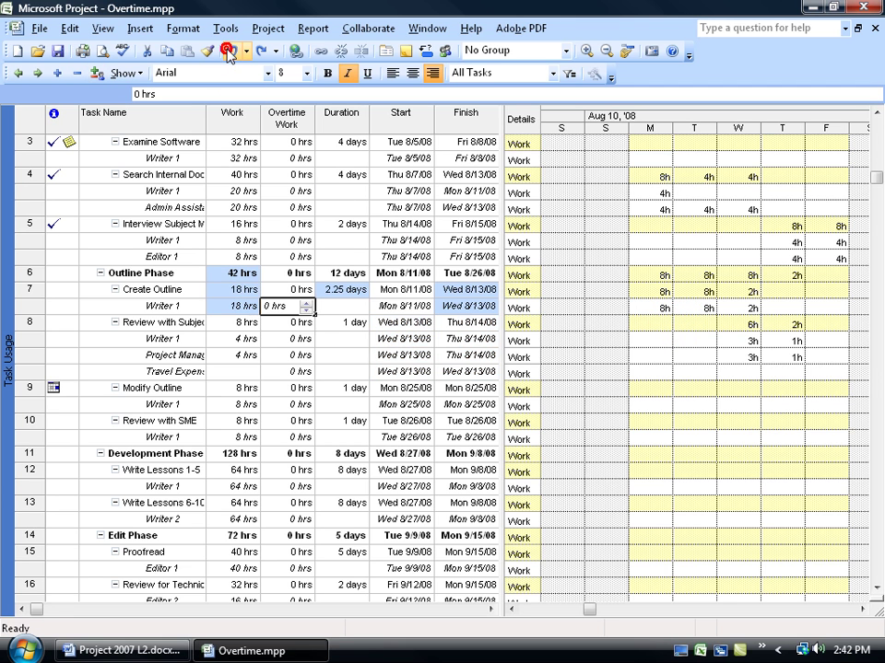
pyautogui.click(228, 53)
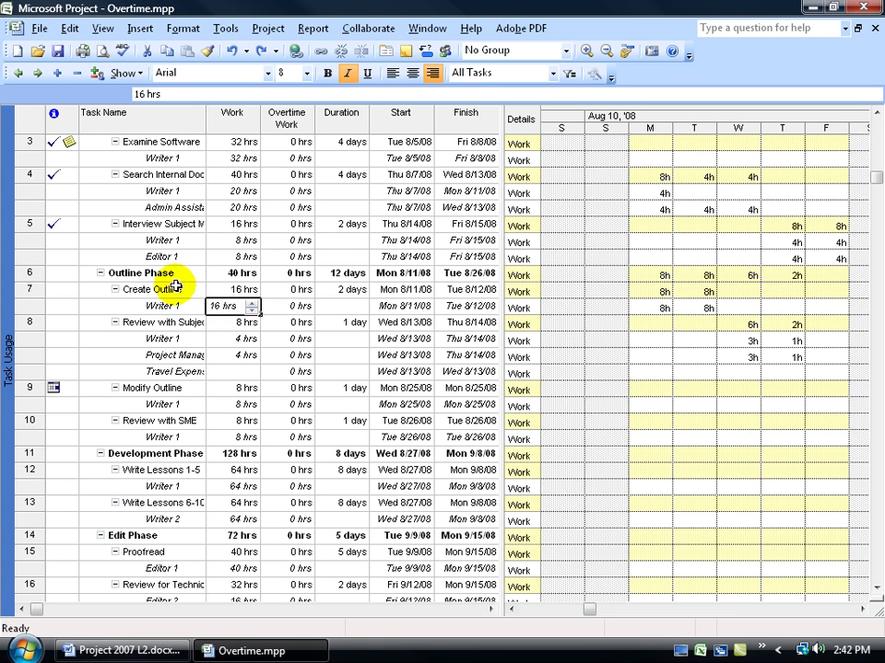
# - Switch to the Resource Usage view
pyautogui.rightClick(7, 296)
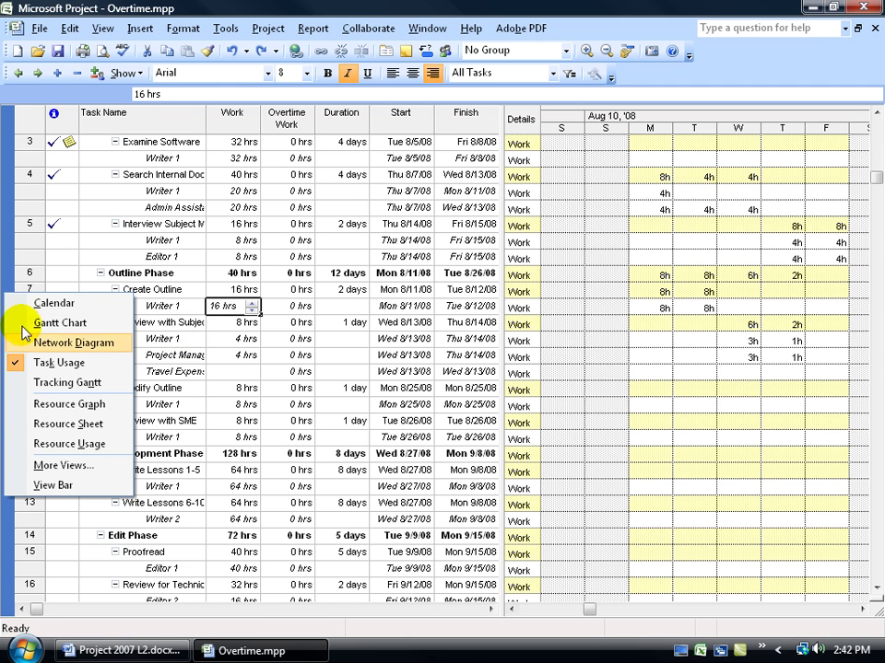
pyautogui.click(52, 444)
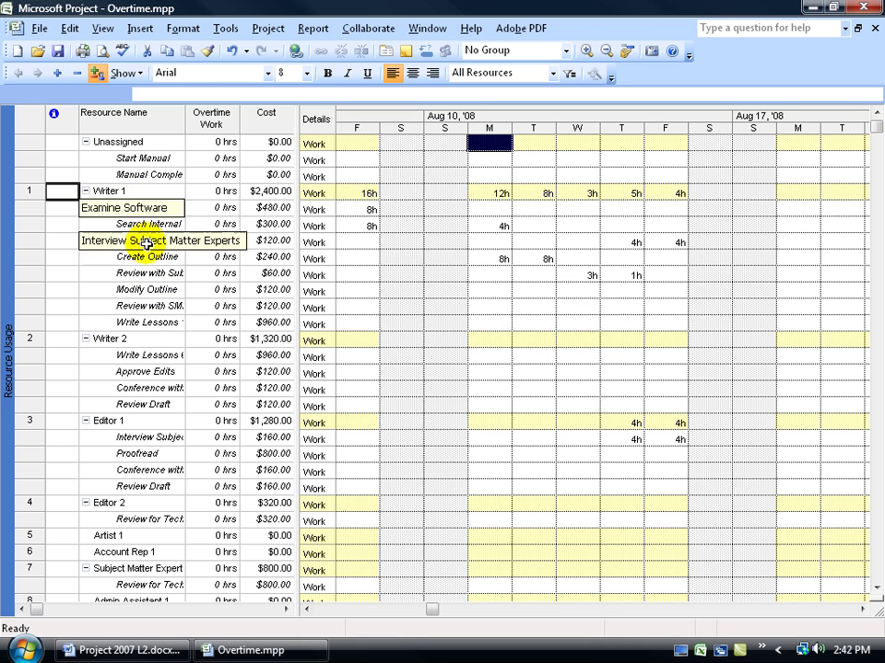
pyautogui.rightClick(217, 118)
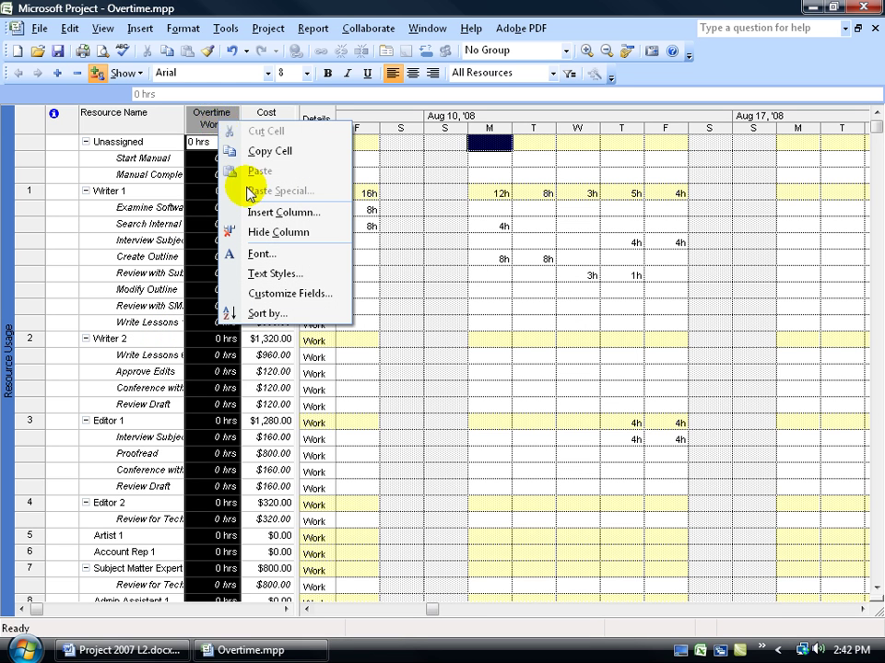
pyautogui.click(281, 212)
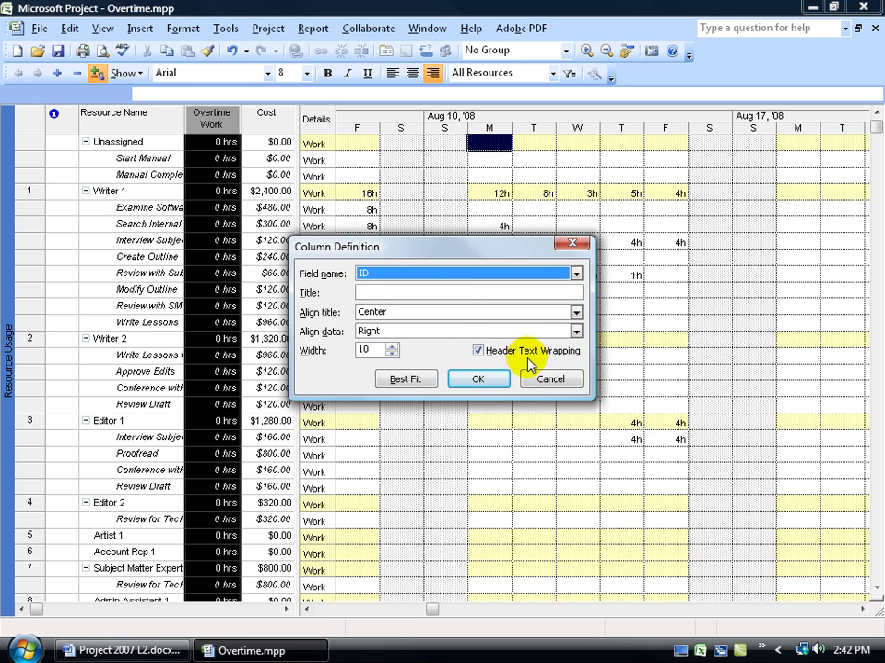
pyautogui.click(550, 381)
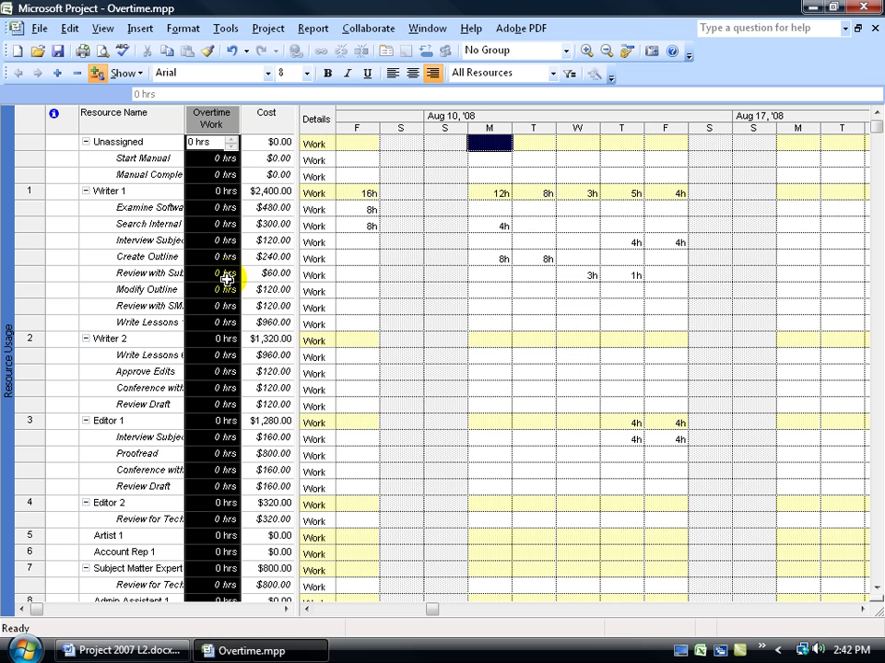
# - Widen the Resource Usage table to reveal the Work column and set Writer 1's Create Outline work to 18 hrs
pyautogui.click(206, 257)
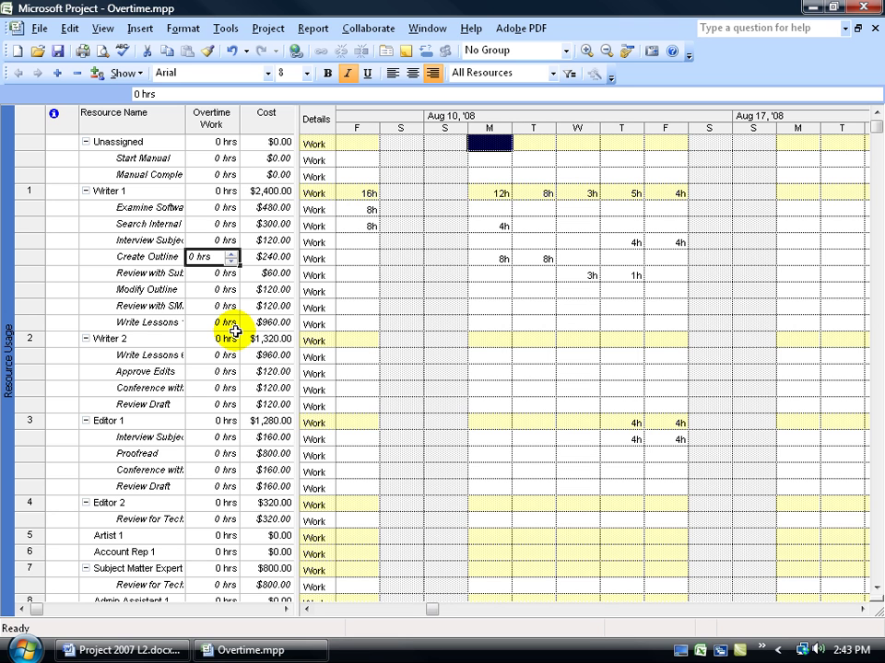
pyautogui.moveTo(295, 296); pyautogui.dragTo(371, 299)
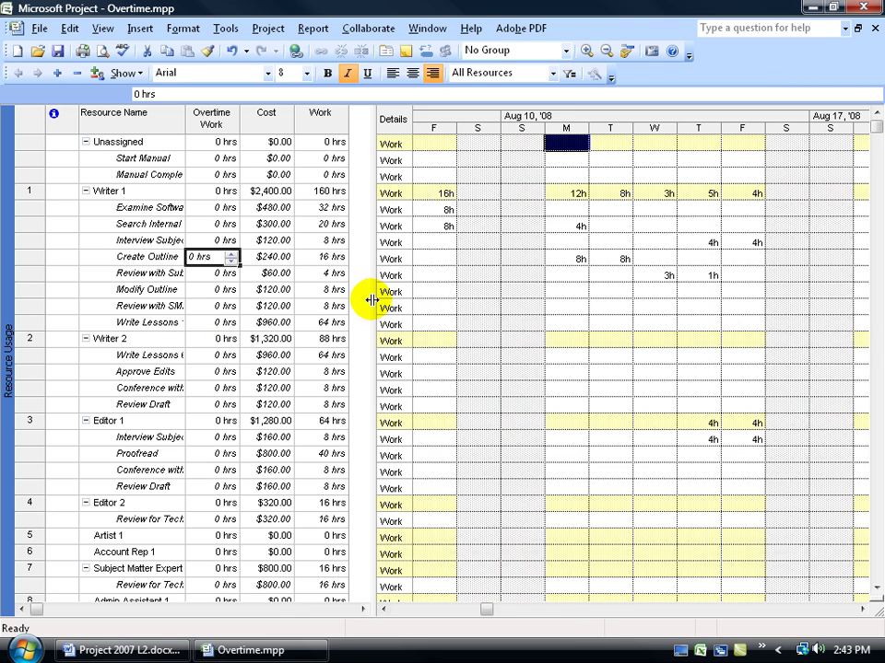
pyautogui.click(320, 258)
pyautogui.click(343, 255)
pyautogui.click(342, 256)
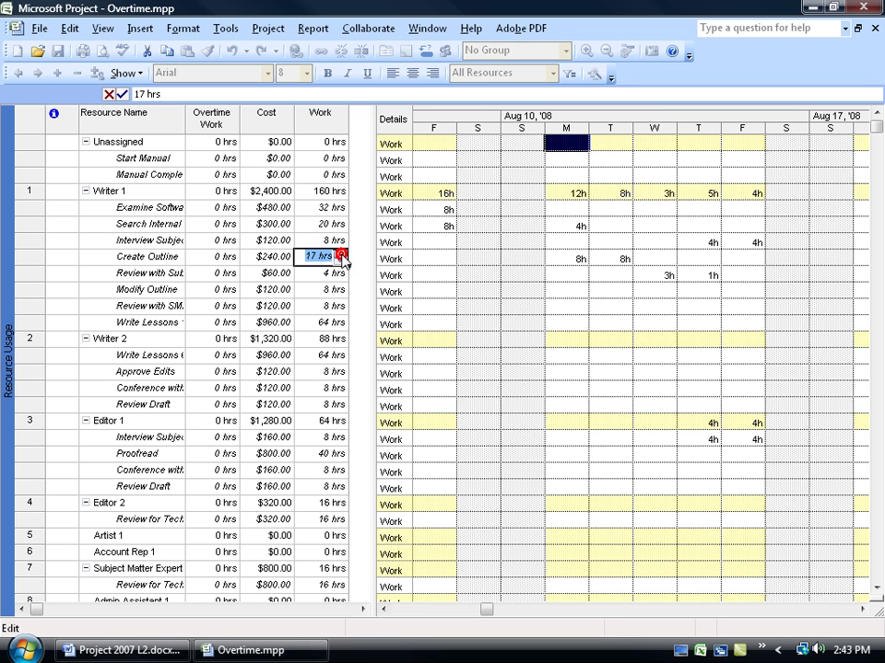
pyautogui.click(267, 273)
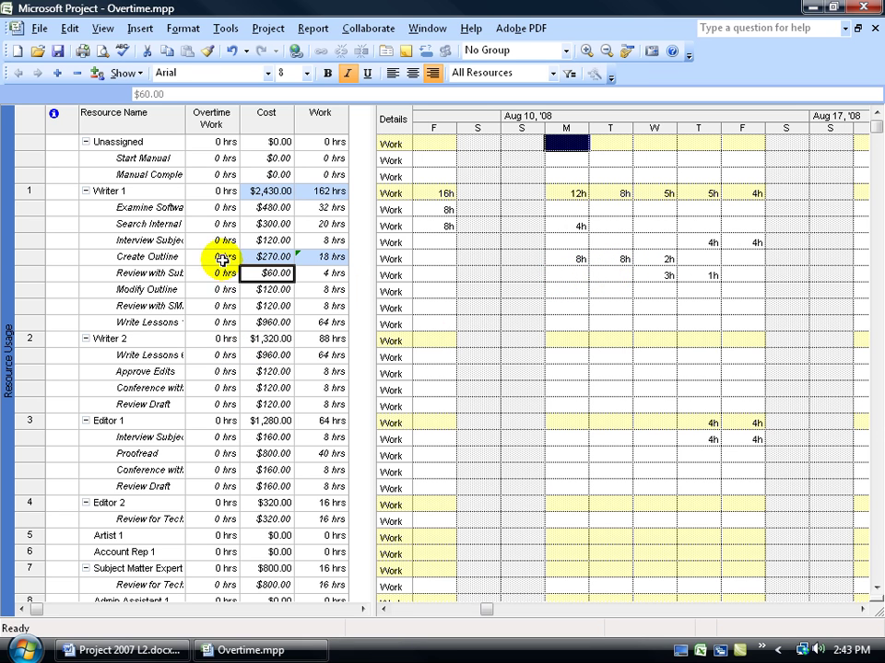
# - Assign 2 hrs of overtime work to Create Outline under Writer 1 in the Resource Usage table
pyautogui.click(222, 256)
pyautogui.click(232, 252)
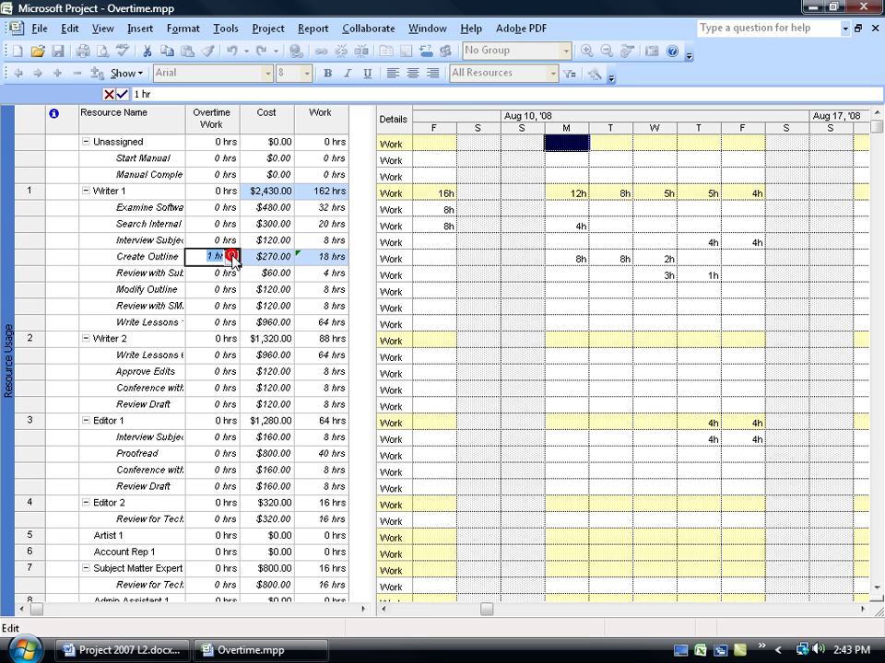
pyautogui.click(231, 253)
pyautogui.click(229, 275)
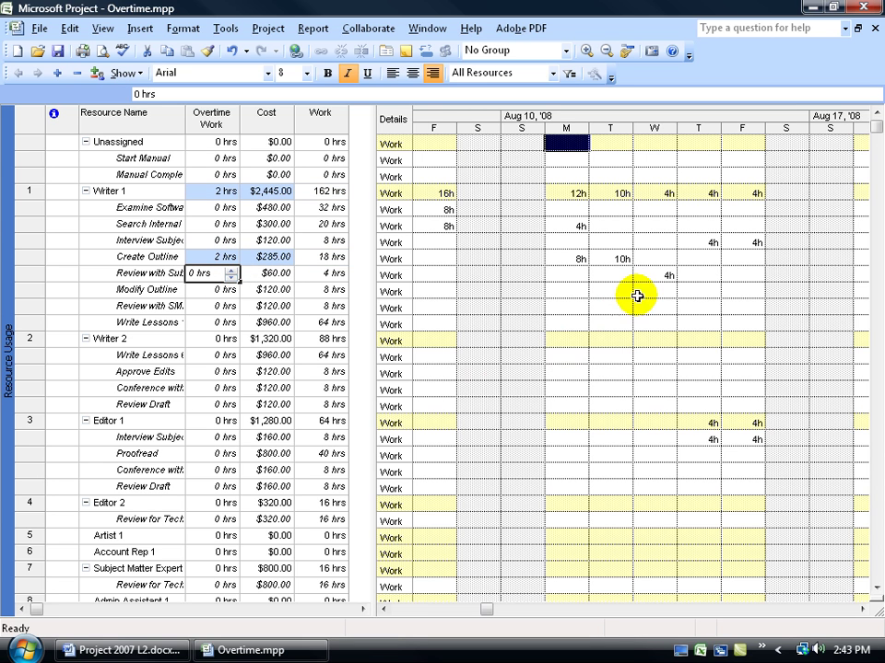
# - Undo the overtime and work edits made to Create Outline in the Resource Usage table
pyautogui.click(233, 52)
pyautogui.click(232, 52)
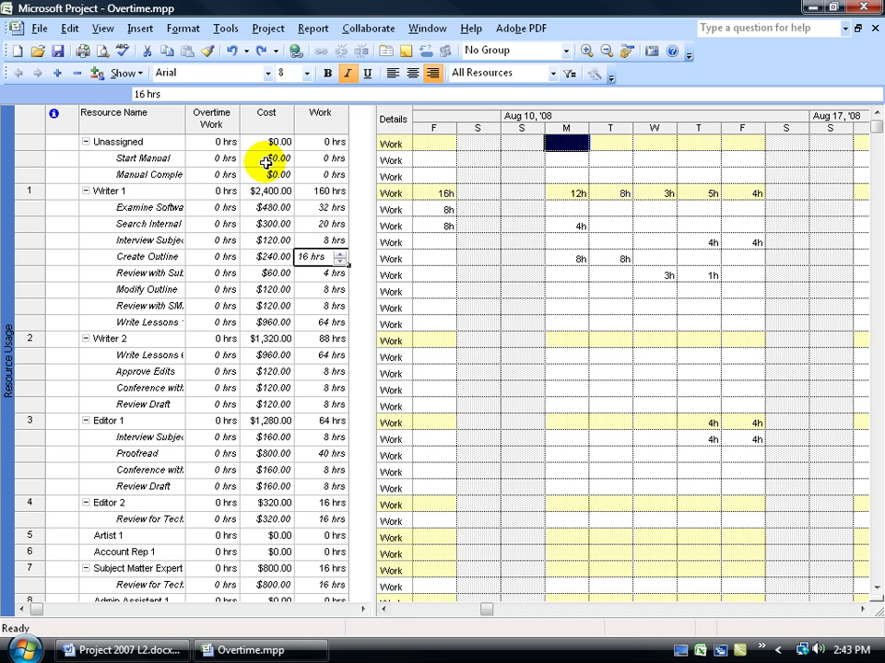
# - Return to the Gantt Chart view
pyautogui.rightClick(8, 158)
pyautogui.click(50, 184)
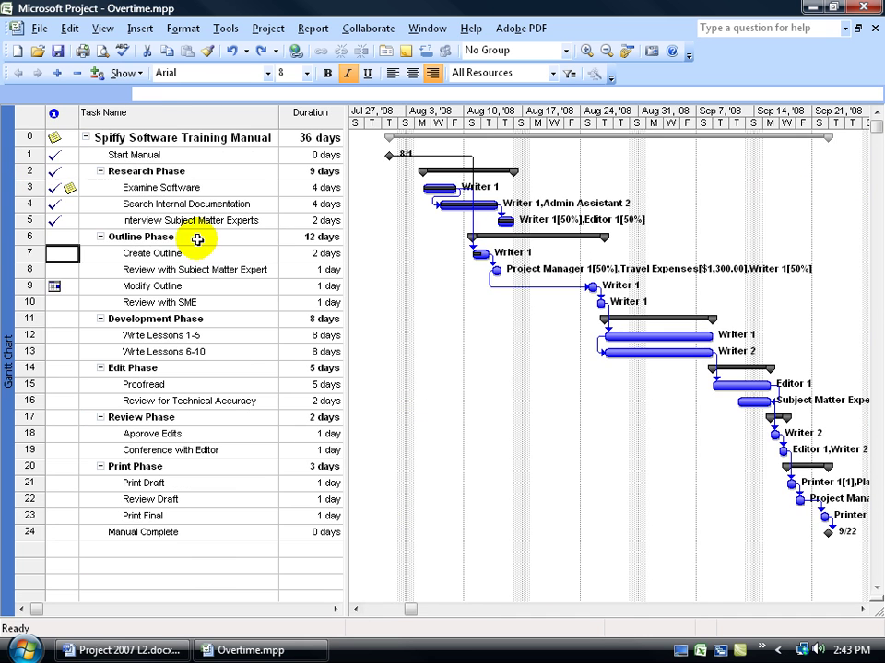
# - Split the Gantt Chart window and show Resource Work details in the Task Form for the Create Outline task
pyautogui.click(428, 29)
pyautogui.click(443, 128)
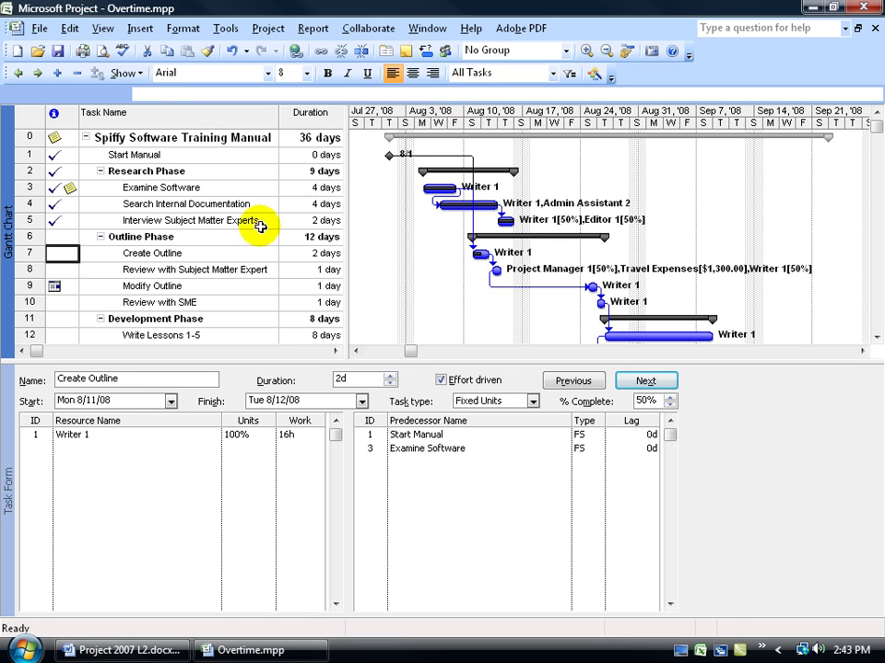
pyautogui.click(172, 252)
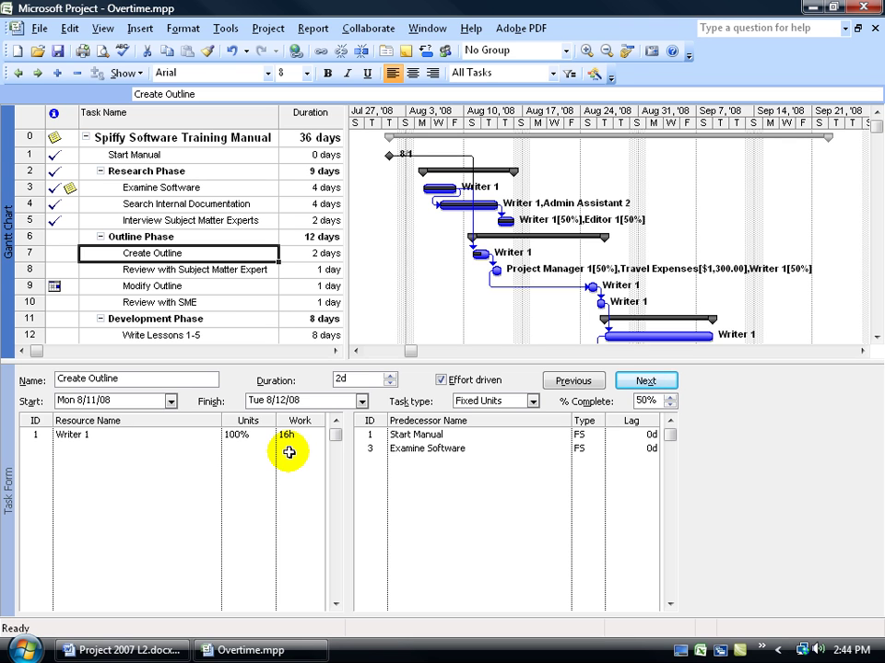
pyautogui.rightClick(232, 392)
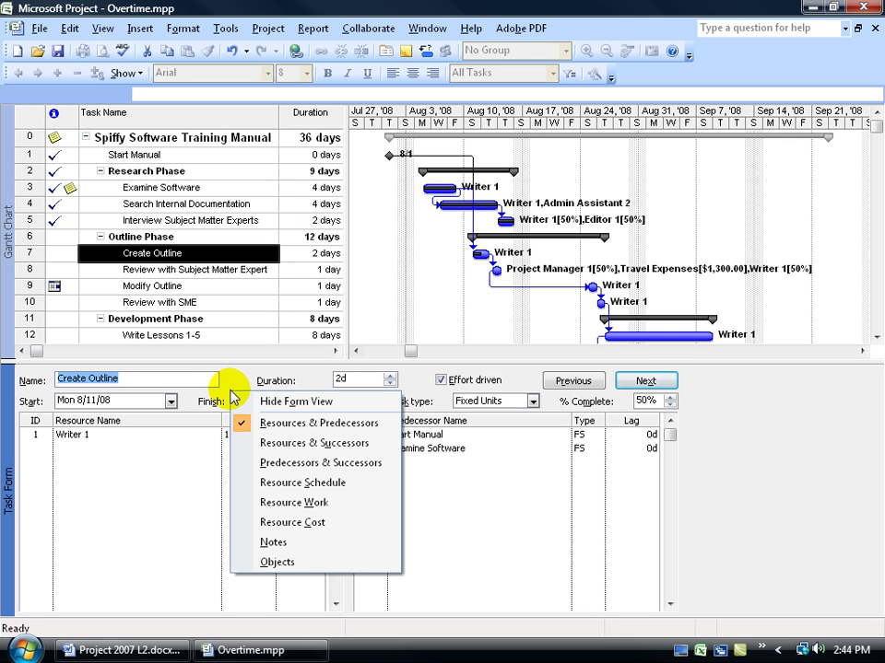
pyautogui.click(283, 502)
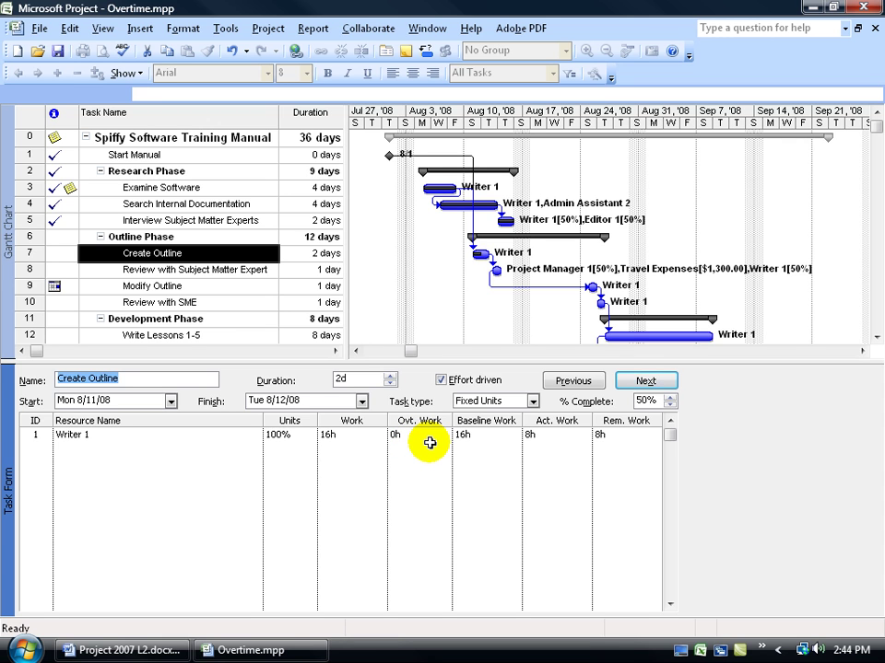
# - Set Writer 1's work on Create Outline to 18h in the Task Form and apply the change
pyautogui.click(351, 435)
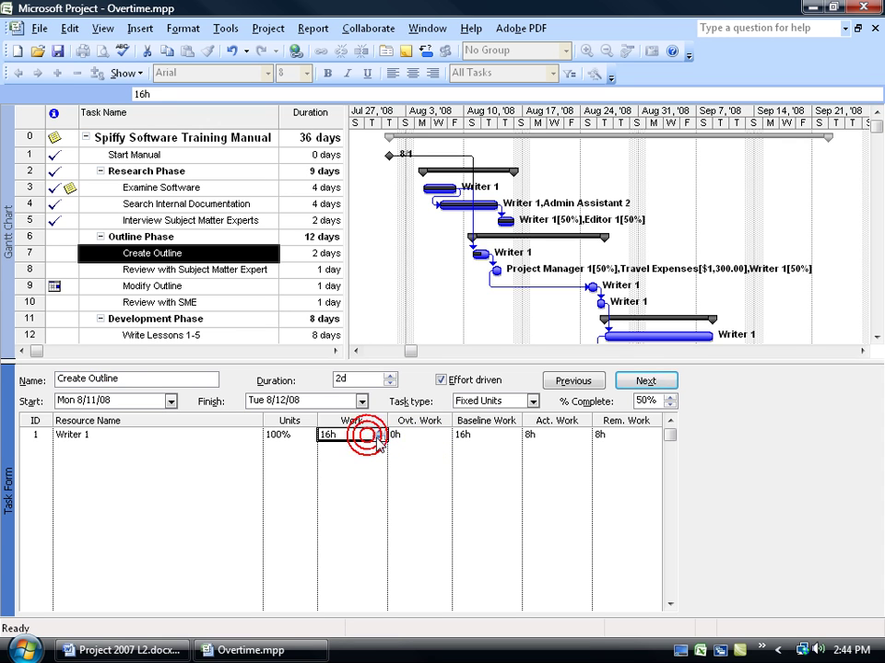
pyautogui.click(378, 432)
pyautogui.click(378, 432)
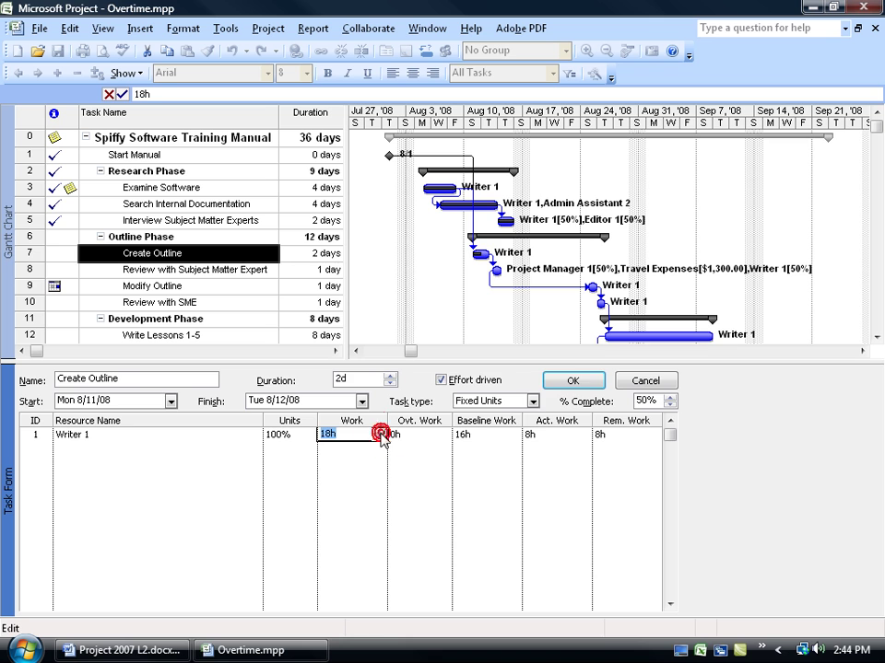
pyautogui.click(570, 380)
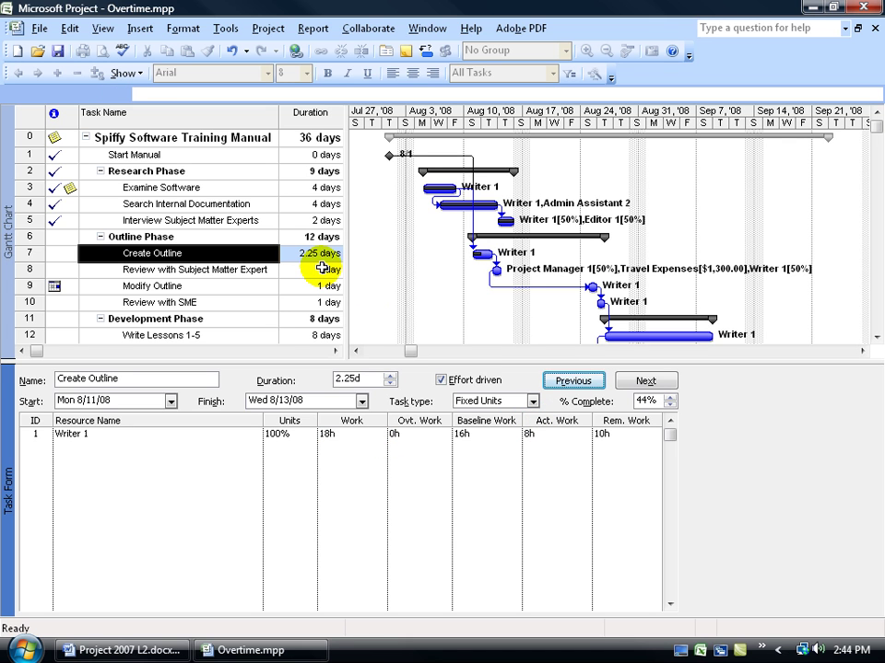
# - Assign 2h of overtime work to Writer 1 on Create Outline in the Task Form, and remove the window split
pyautogui.click(431, 435)
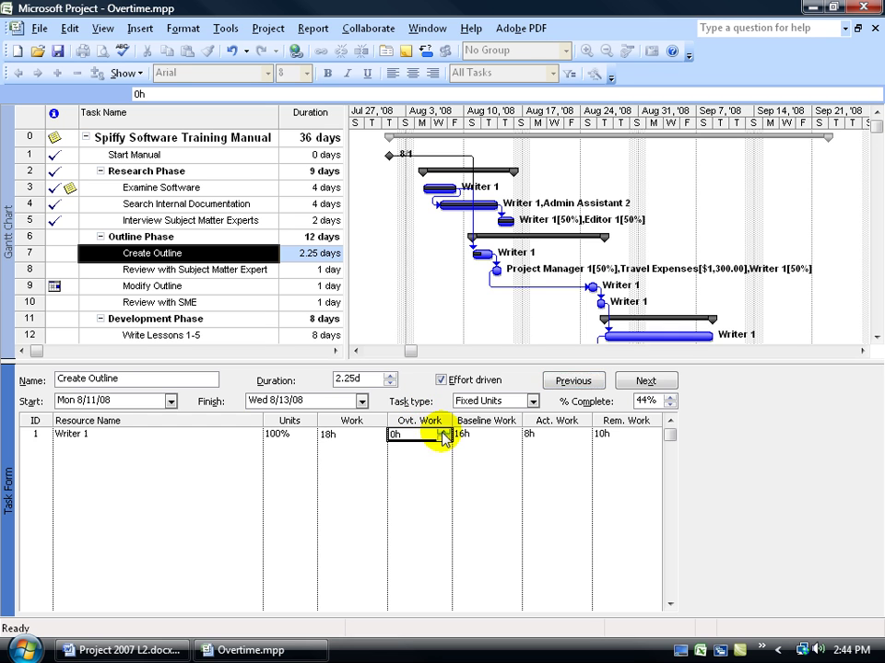
pyautogui.click(443, 432)
pyautogui.click(443, 432)
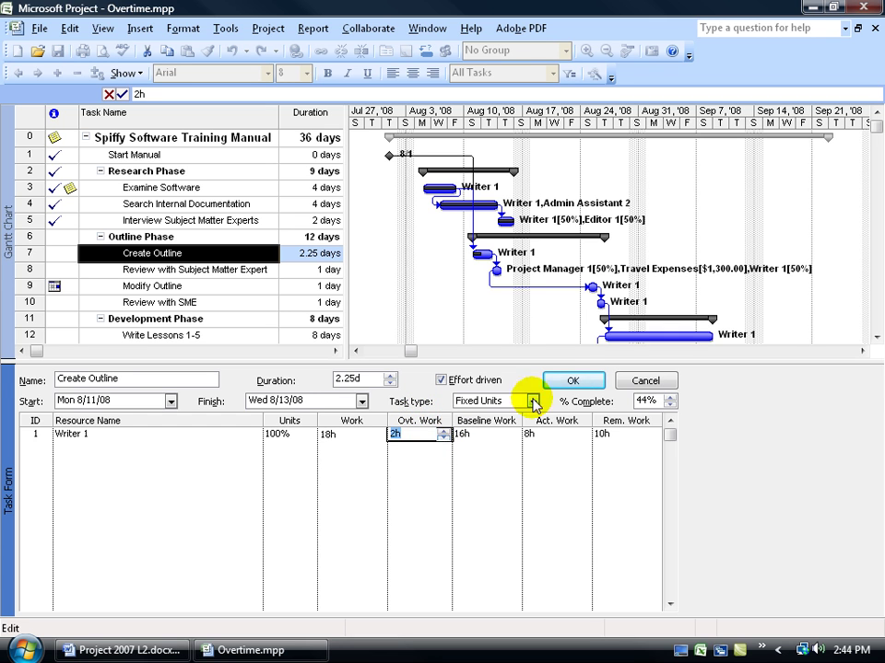
pyautogui.click(565, 382)
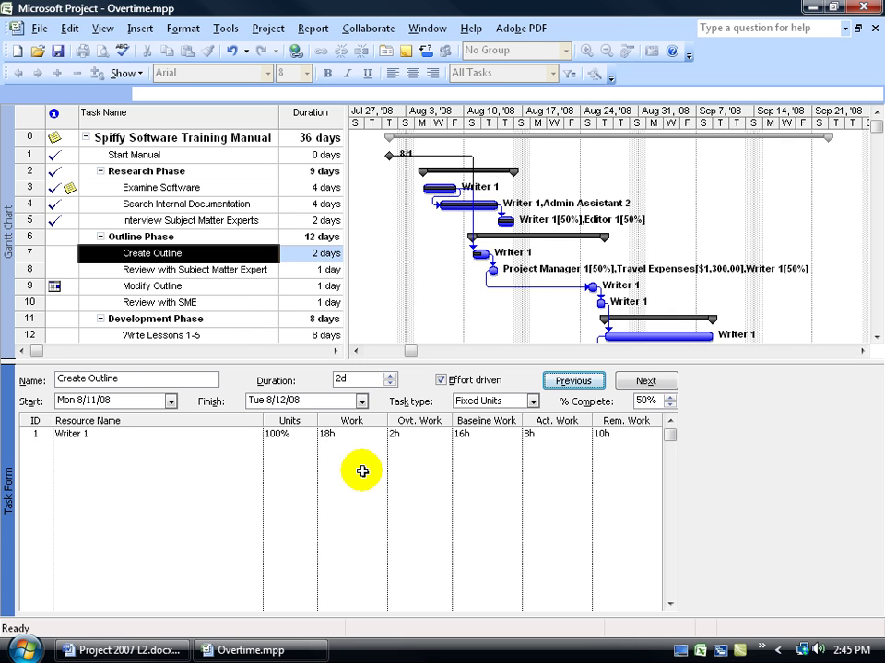
pyautogui.doubleClick(329, 362)
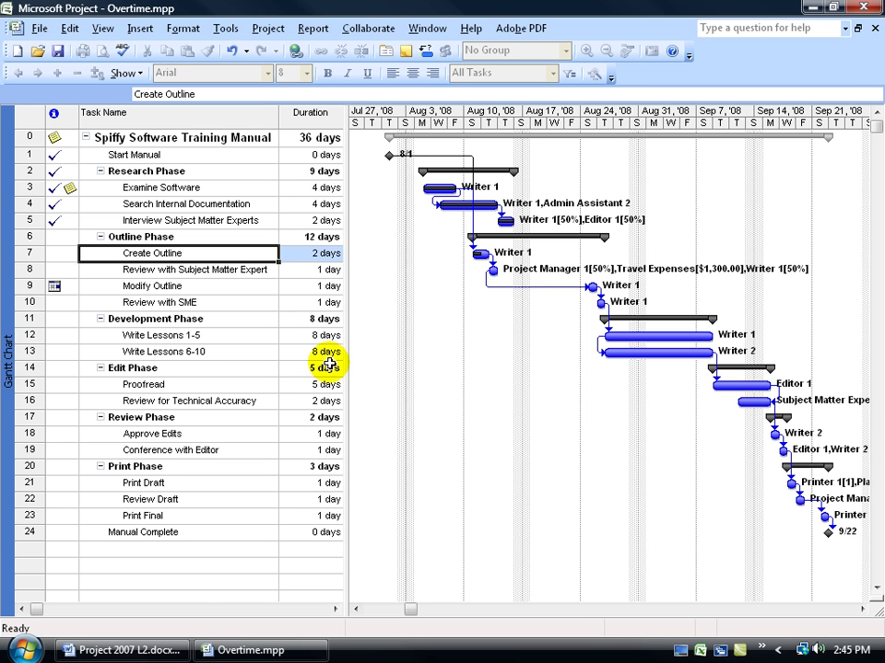
# - Switch to the Resource Usage view and select the Create Outline assignment under Writer 1 to review its overtime, cost and work
pyautogui.rightClick(9, 301)
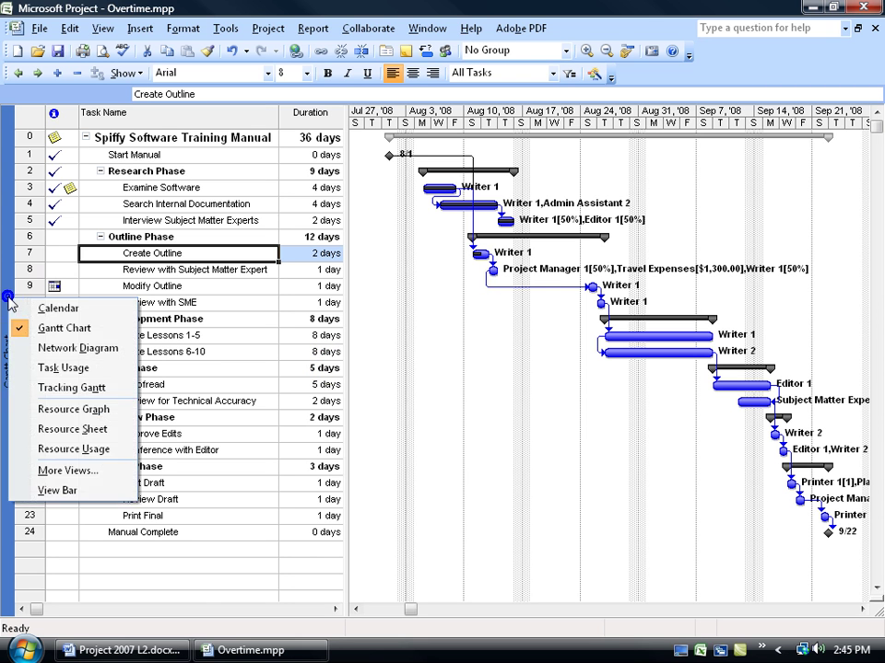
pyautogui.click(92, 449)
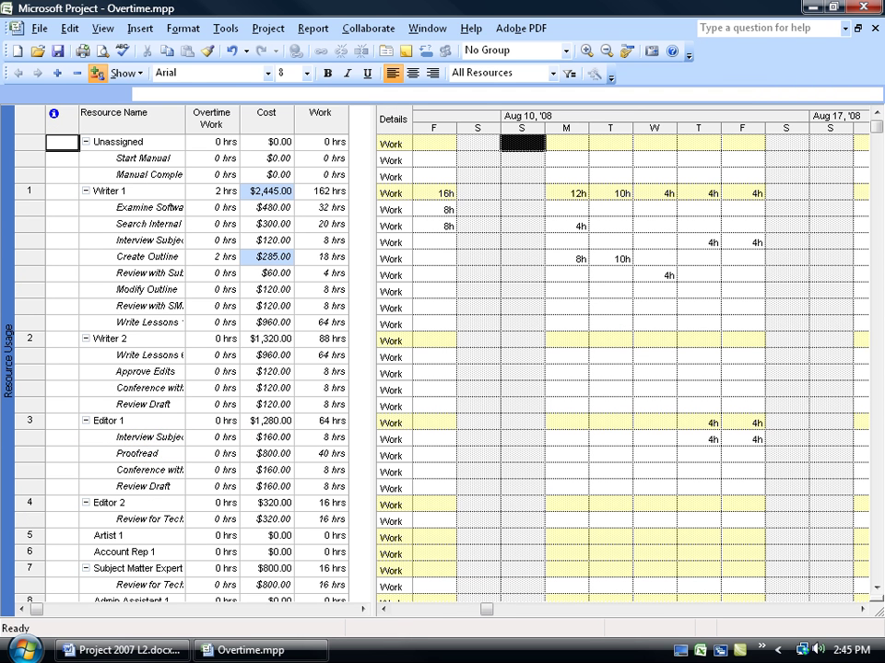
pyautogui.click(138, 257)
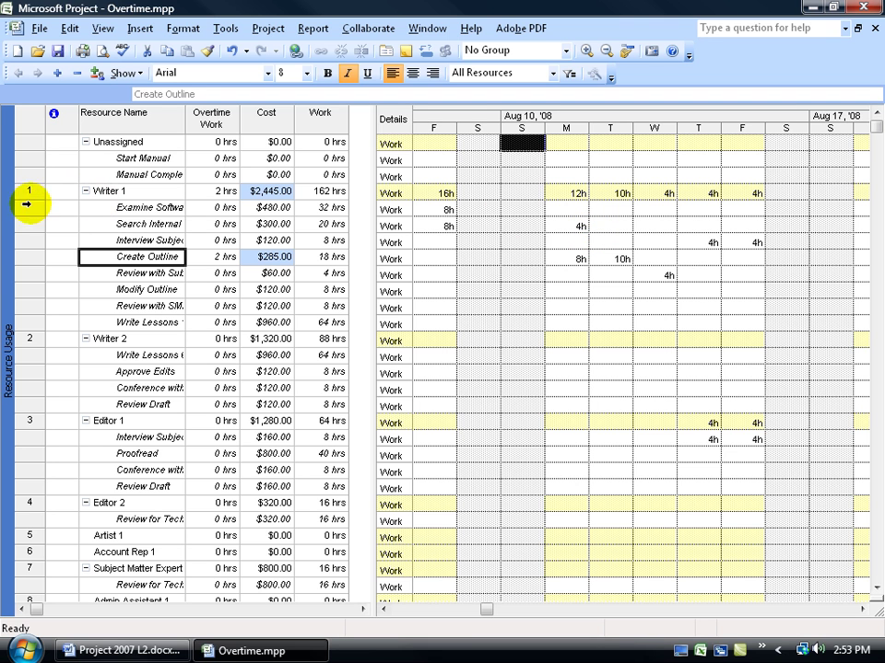
# - Return to the Gantt Chart and examine how Writer 1's Research Phase task bars overlap in time with Create Outline
pyautogui.rightClick(7, 228)
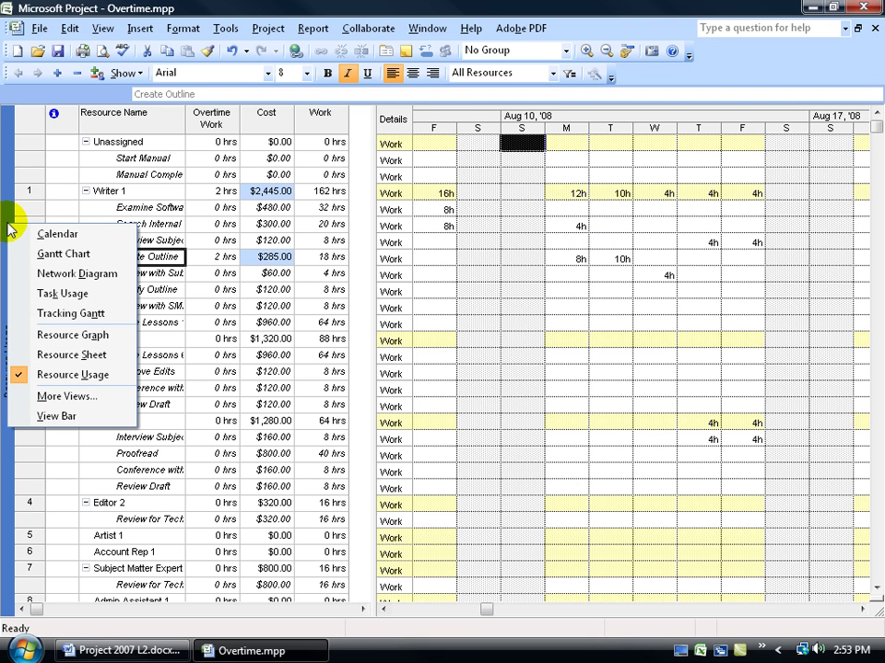
pyautogui.click(64, 254)
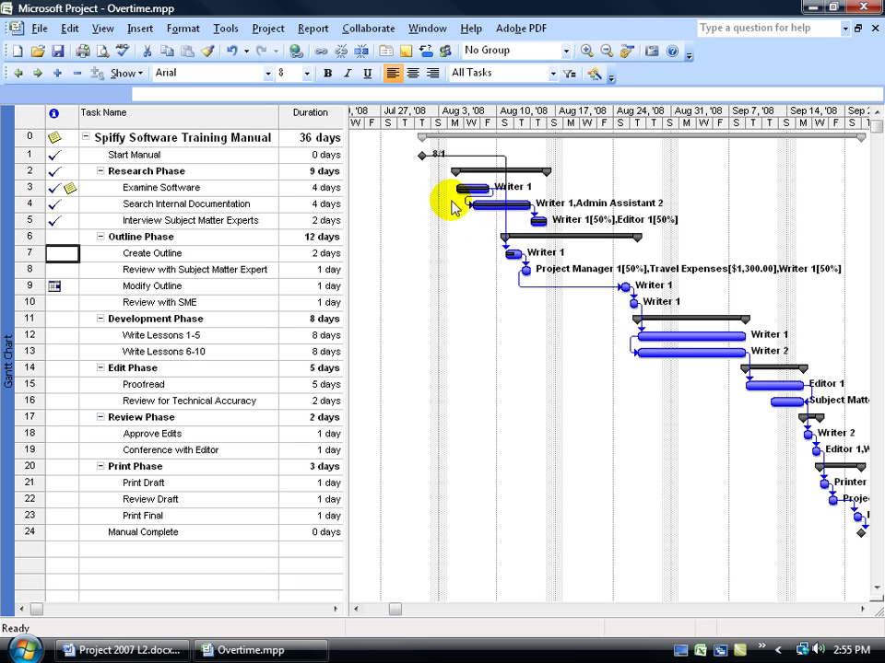
pyautogui.click(501, 254)
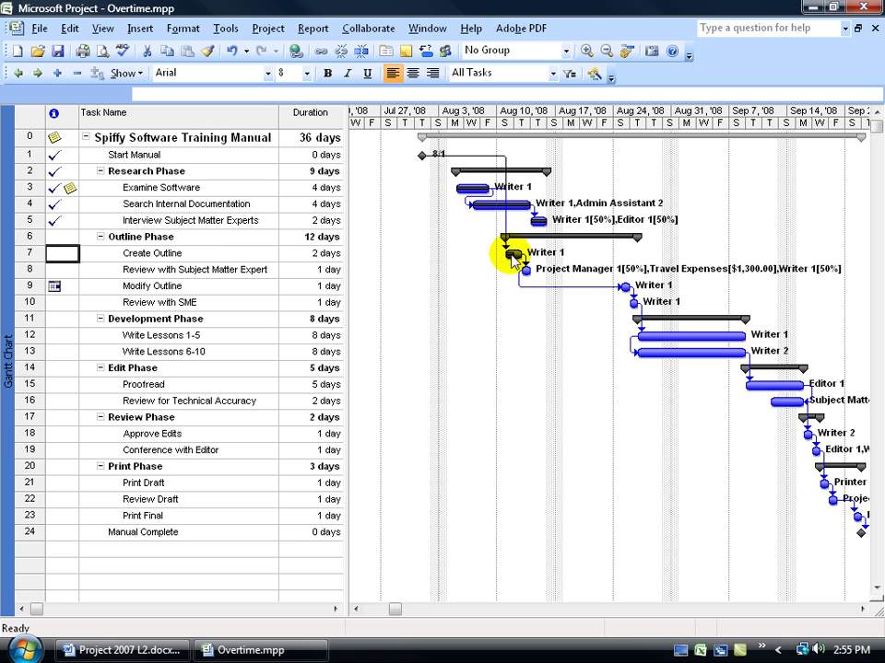
pyautogui.click(502, 209)
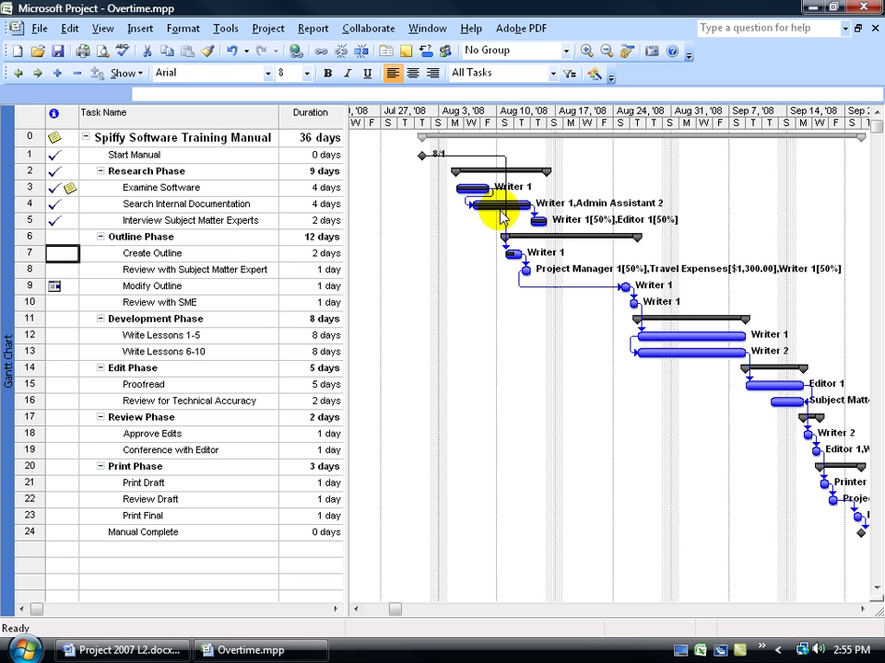
pyautogui.click(458, 192)
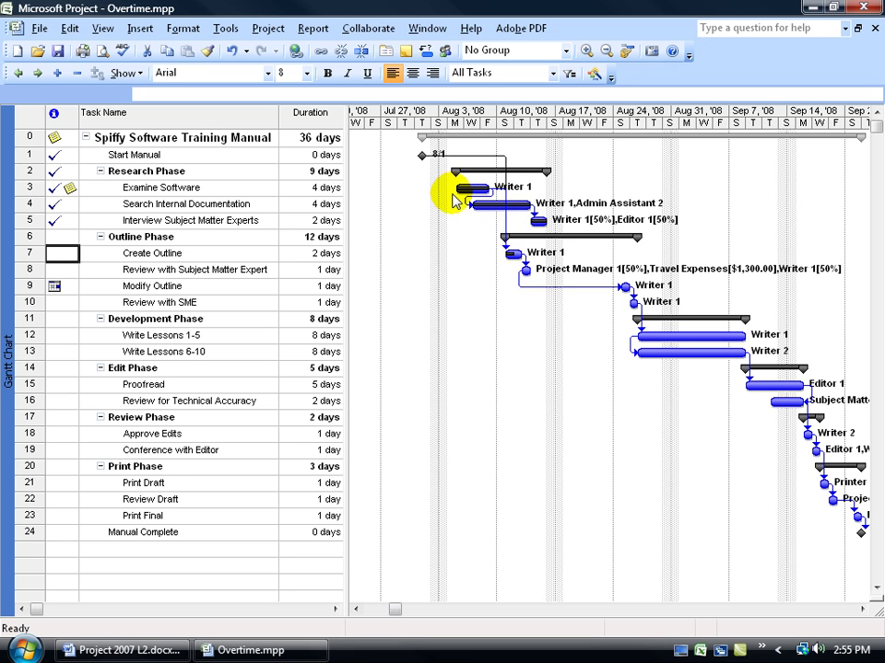
pyautogui.click(468, 215)
pyautogui.click(527, 222)
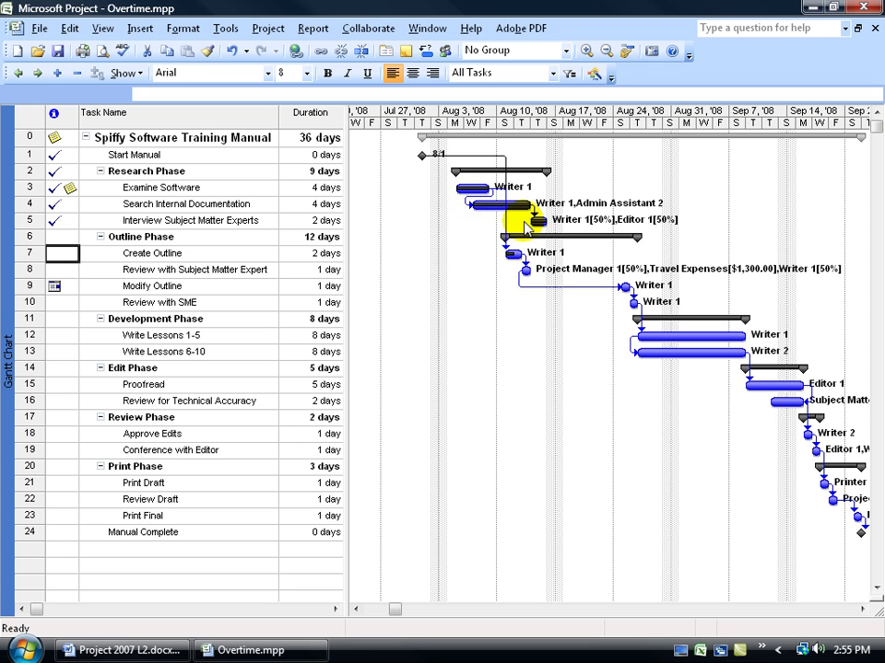
pyautogui.click(520, 250)
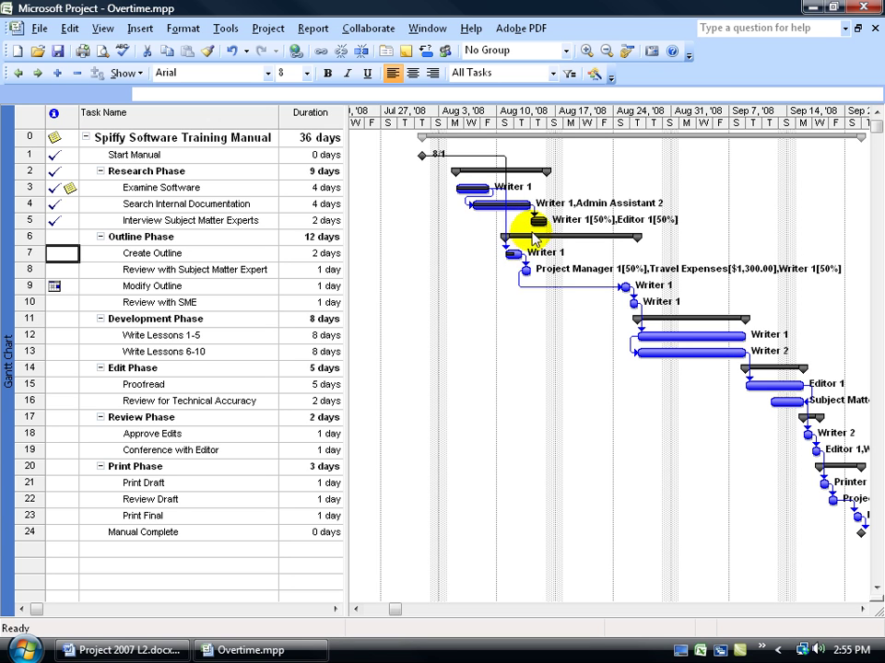
pyautogui.click(539, 223)
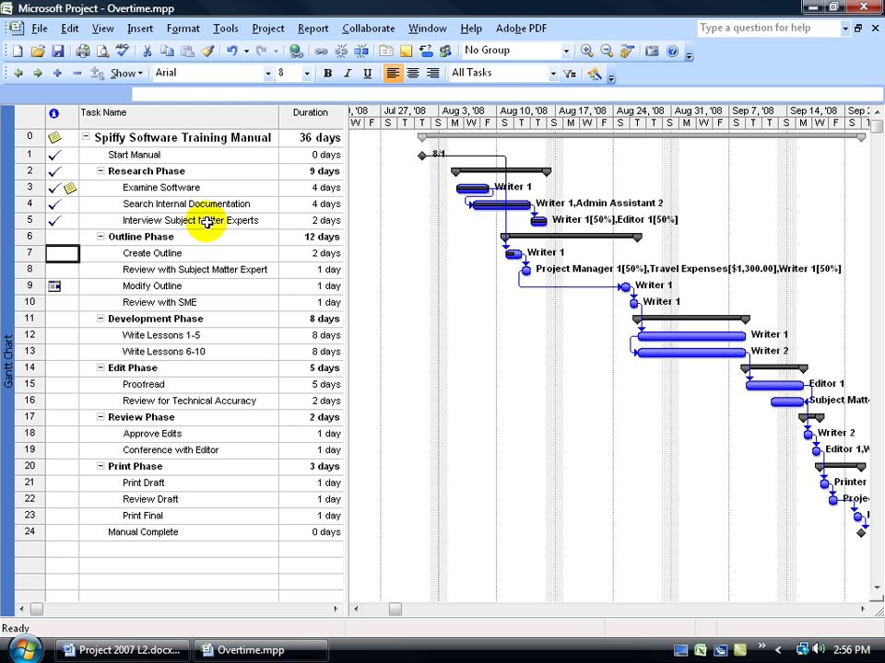
# - Reopen the Resource Usage view to check Writer 1's daily work hours for the week of Aug 10, '08
pyautogui.rightClick(5, 287)
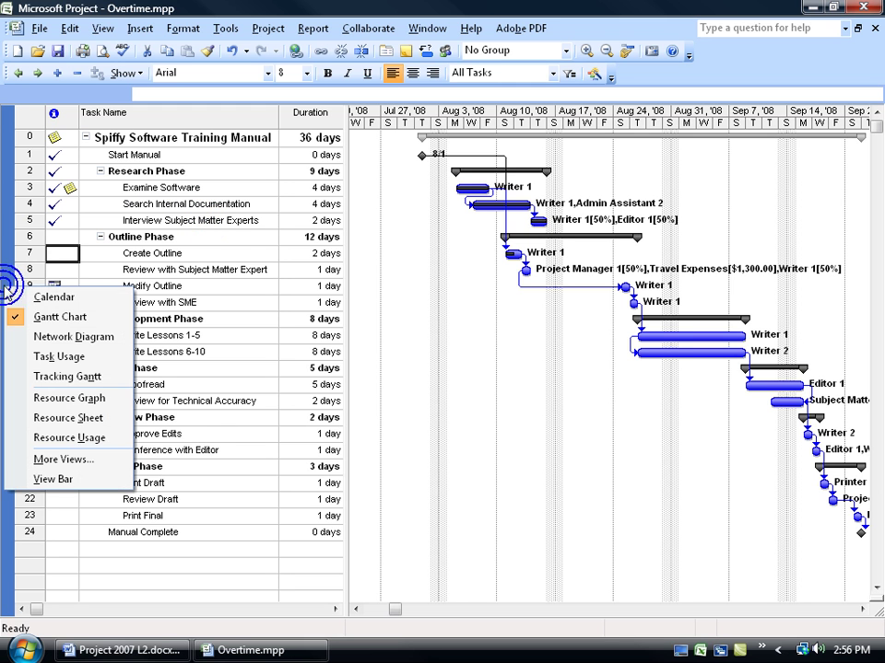
pyautogui.click(37, 437)
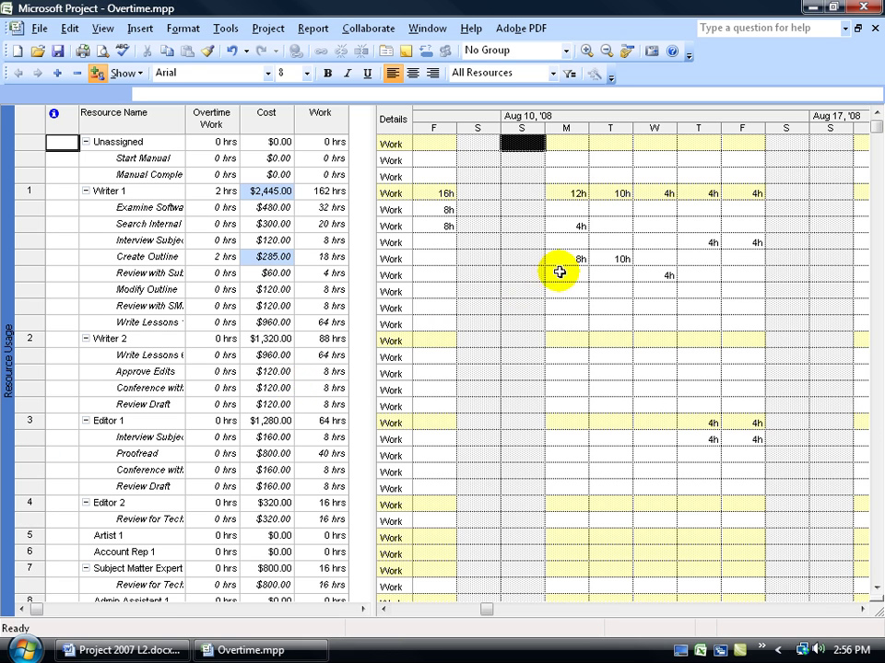